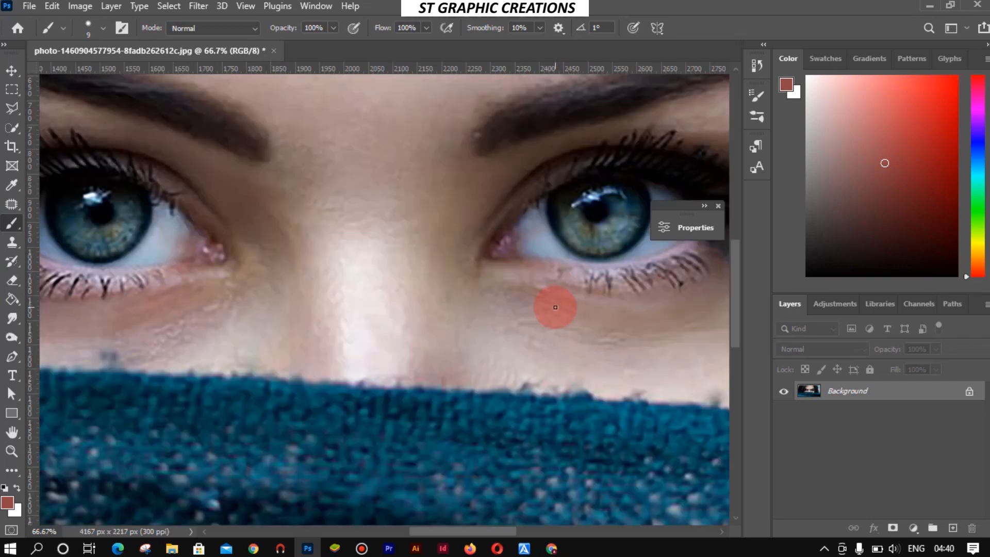
# Convert the locked Background of the eye photo into a regular editable layer.
pyautogui.hotkey('ctrl', '-')
pyautogui.hotkey('ctrl', '-')
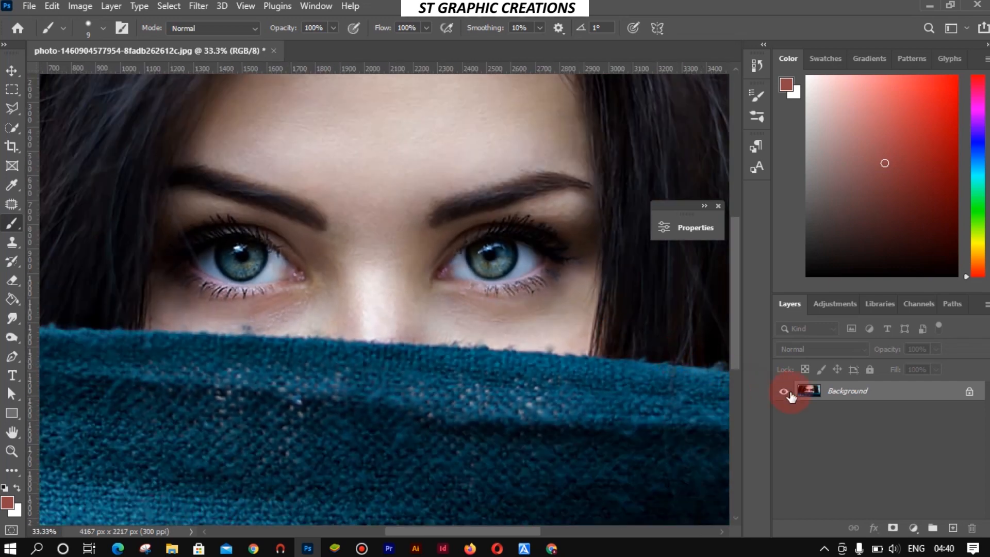
pyautogui.doubleClick(916, 396)
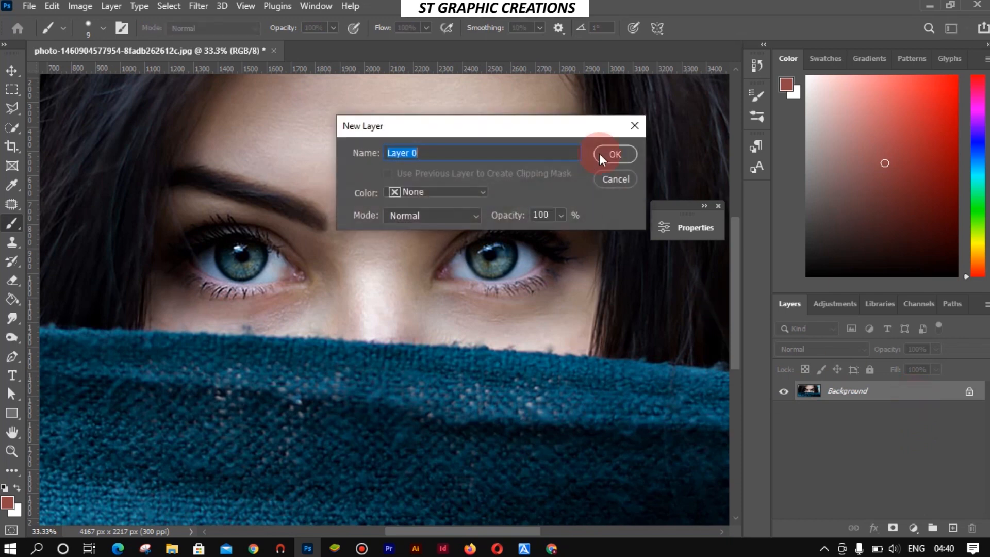
pyautogui.click(605, 151)
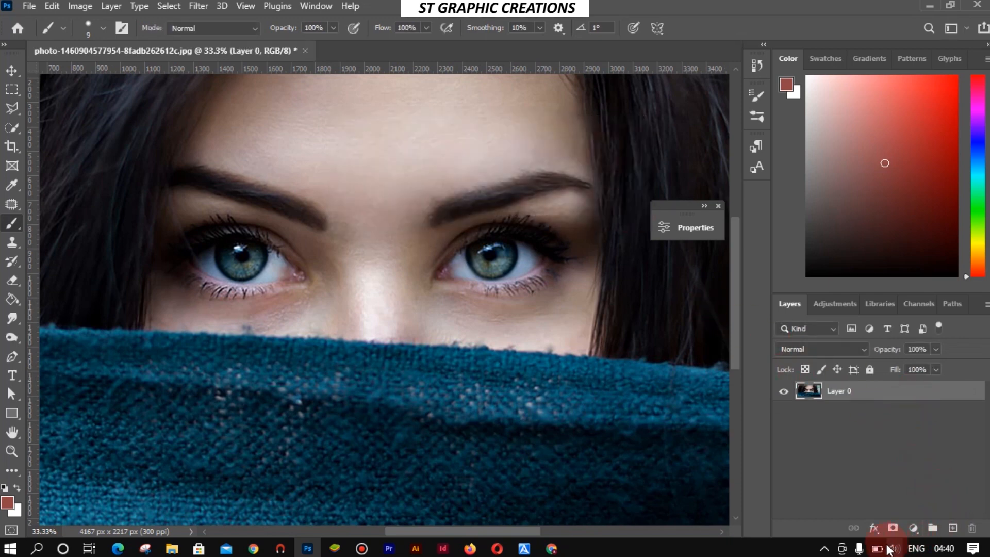
# Add a Hue/Saturation adjustment layer above the photo with Colorize enabled.
pyautogui.click(914, 528)
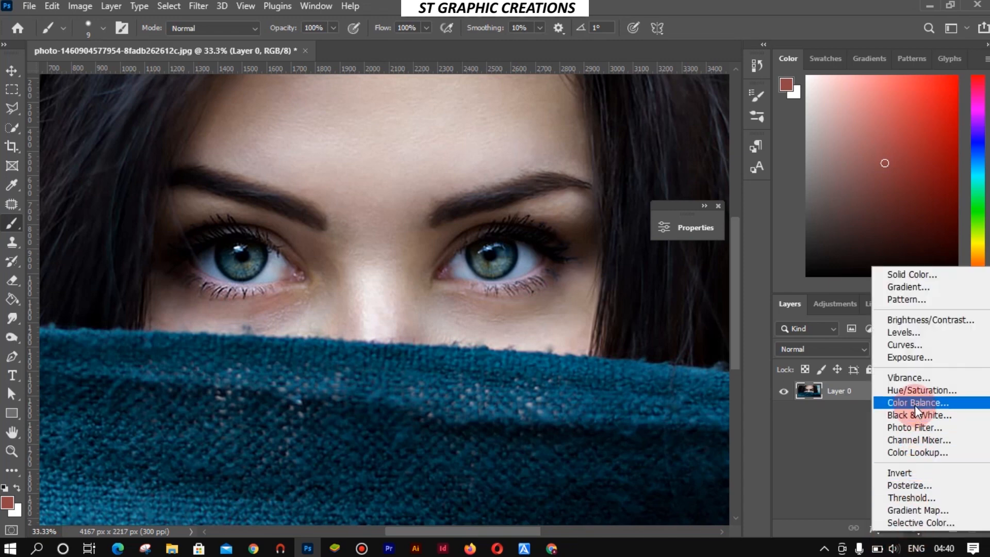
pyautogui.click(915, 392)
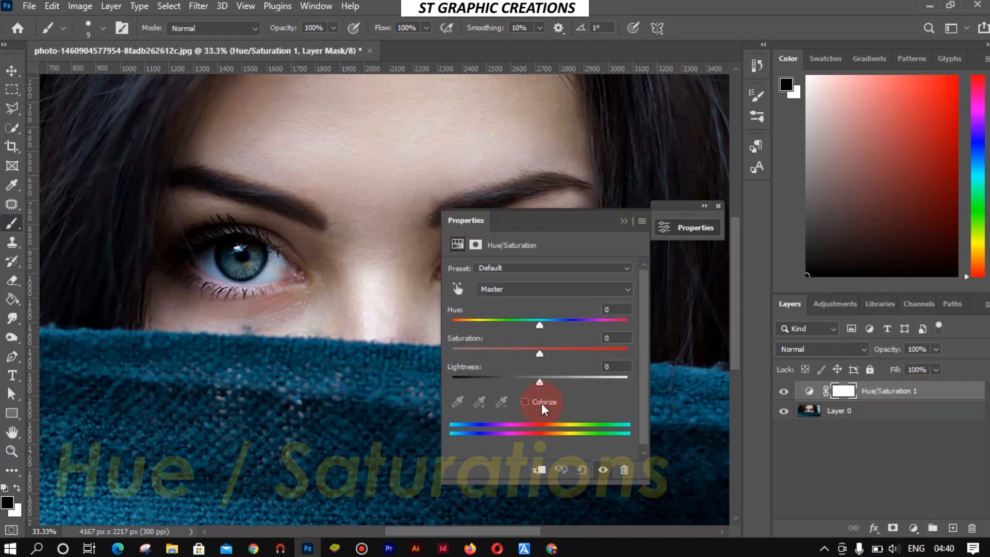
pyautogui.click(524, 403)
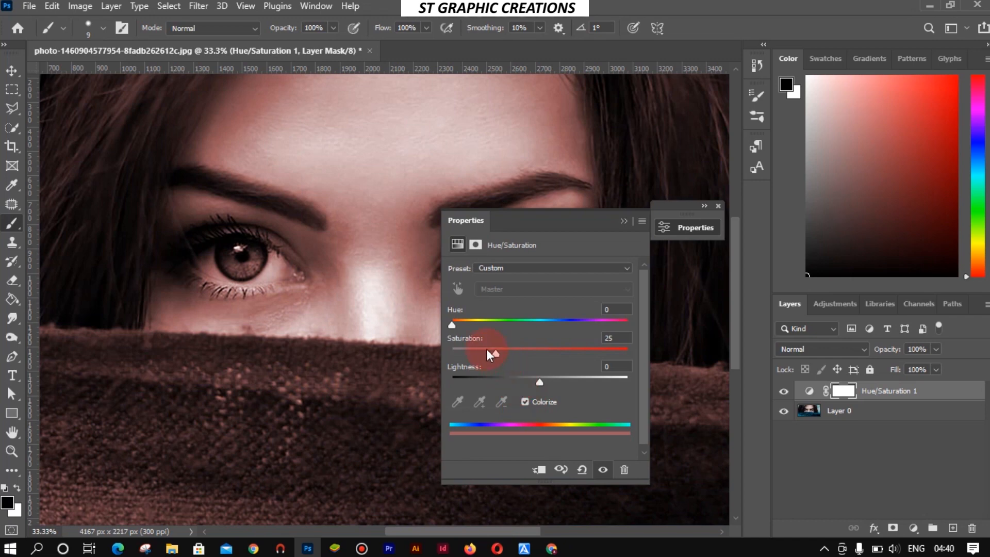
pyautogui.click(624, 222)
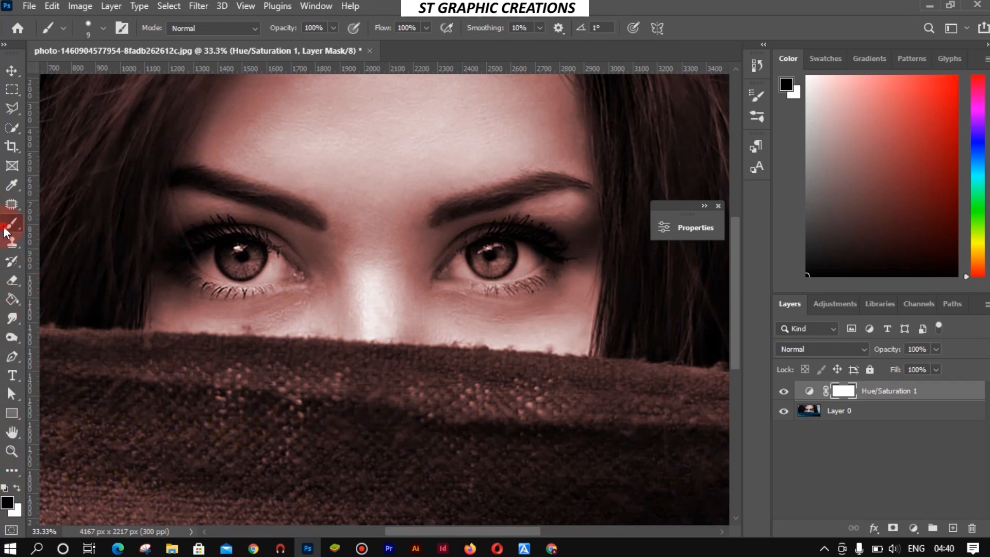
# Paint black over the first eye's iris on the Hue/Saturation layer mask with a 45 px brush.
pyautogui.moveTo(211, 284); pyautogui.dragTo(225, 279)
pyautogui.press(']')
pyautogui.press(']')
pyautogui.press(']')
pyautogui.press(']')
pyautogui.press(']')
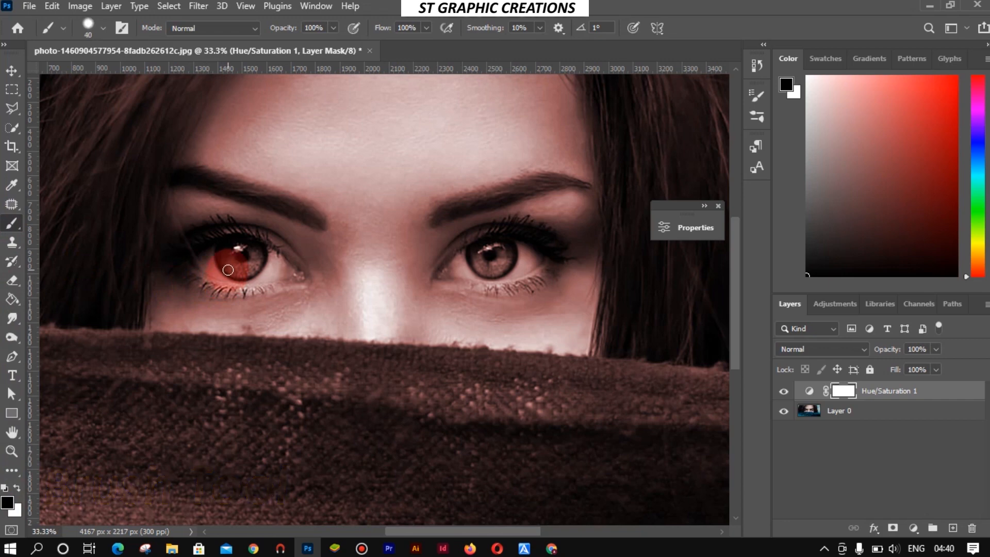
pyautogui.hotkey('ctrl', '+')
pyautogui.hotkey('ctrl', '+')
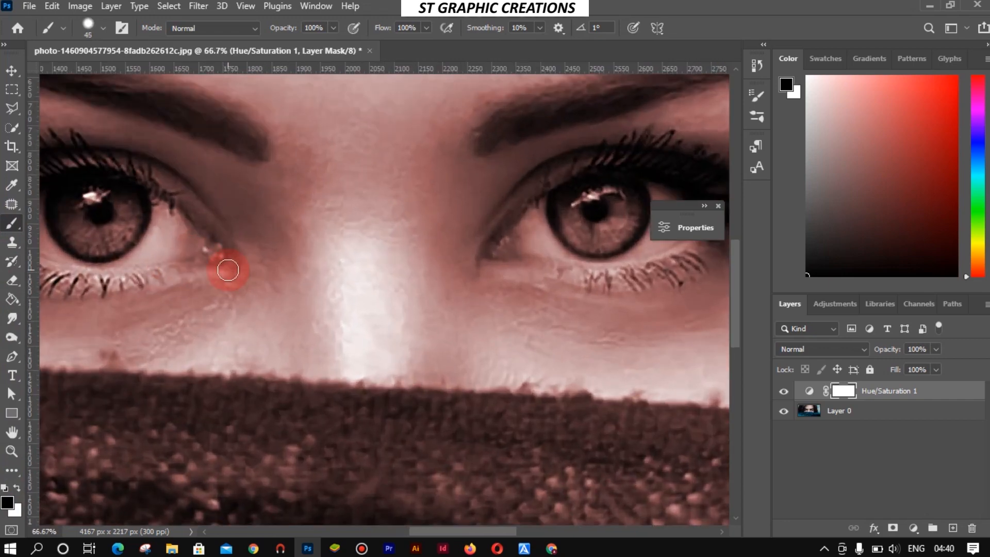
pyautogui.moveTo(169, 242); pyautogui.dragTo(461, 303)
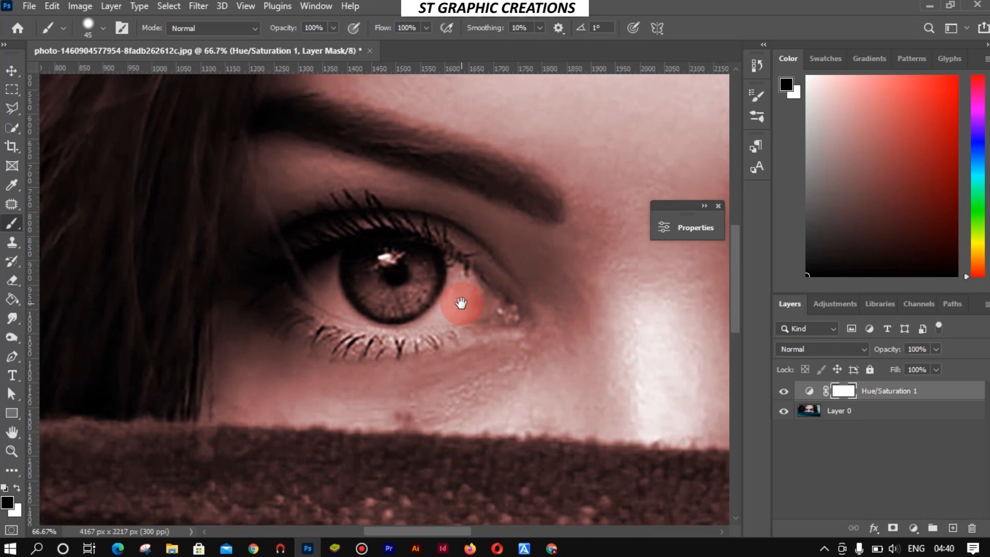
pyautogui.hotkey('ctrl', '+')
pyautogui.moveTo(404, 276)
pyautogui.mouseDown()
pyautogui.moveTo(403, 307)
pyautogui.moveTo(395, 292)
pyautogui.moveTo(421, 238)
pyautogui.moveTo(376, 240)
pyautogui.moveTo(371, 278)
pyautogui.moveTo(364, 245)
pyautogui.moveTo(380, 309)
pyautogui.moveTo(426, 276)
pyautogui.moveTo(444, 244)
pyautogui.moveTo(450, 267)
pyautogui.moveTo(462, 245)
pyautogui.moveTo(450, 291)
pyautogui.moveTo(403, 320)
pyautogui.moveTo(427, 285)
pyautogui.moveTo(400, 276)
pyautogui.moveTo(376, 231)
pyautogui.moveTo(342, 250)
pyautogui.moveTo(333, 233)
pyautogui.moveTo(334, 261)
pyautogui.moveTo(361, 300)
pyautogui.moveTo(398, 319)
pyautogui.moveTo(385, 322)
pyautogui.moveTo(372, 311)
pyautogui.moveTo(364, 243)
pyautogui.moveTo(356, 275)
pyautogui.moveTo(418, 278)
pyautogui.moveTo(411, 223)
pyautogui.moveTo(411, 281)
pyautogui.mouseUp()
# Paint black over the other eye's iris on the same Hue/Saturation mask.
pyautogui.moveTo(510, 279); pyautogui.dragTo(206, 318)
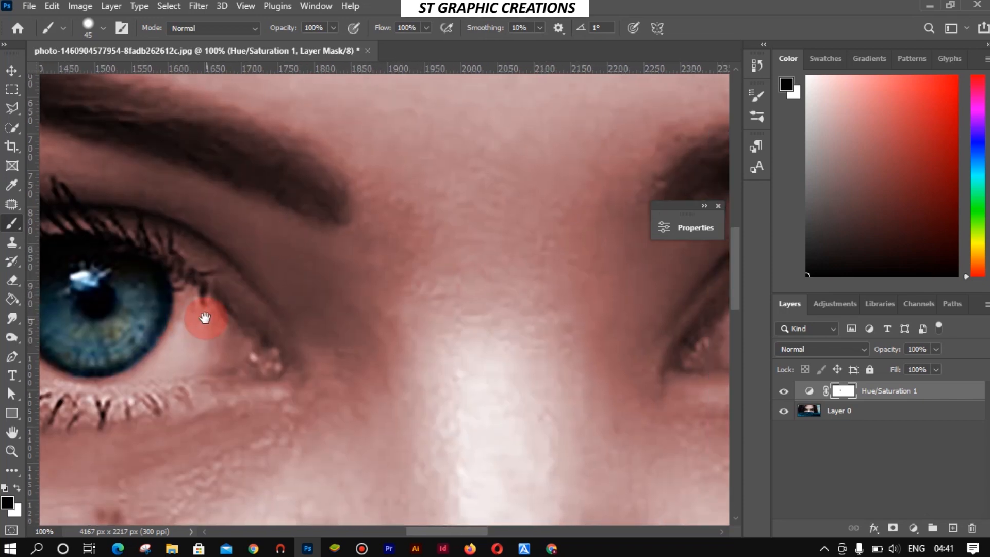
pyautogui.moveTo(610, 373); pyautogui.dragTo(318, 329)
pyautogui.moveTo(612, 356); pyautogui.dragTo(545, 402)
pyautogui.moveTo(506, 305)
pyautogui.mouseDown()
pyautogui.moveTo(483, 288)
pyautogui.moveTo(449, 308)
pyautogui.moveTo(427, 285)
pyautogui.moveTo(433, 332)
pyautogui.moveTo(478, 343)
pyautogui.moveTo(456, 268)
pyautogui.moveTo(532, 285)
pyautogui.moveTo(488, 259)
pyautogui.moveTo(530, 271)
pyautogui.moveTo(542, 289)
pyautogui.moveTo(535, 325)
pyautogui.moveTo(526, 313)
pyautogui.moveTo(509, 347)
pyautogui.moveTo(452, 354)
pyautogui.moveTo(498, 353)
pyautogui.moveTo(482, 359)
pyautogui.moveTo(468, 353)
pyautogui.moveTo(443, 286)
pyautogui.moveTo(456, 328)
pyautogui.moveTo(423, 292)
pyautogui.moveTo(506, 263)
pyautogui.moveTo(463, 321)
pyautogui.moveTo(463, 340)
pyautogui.moveTo(482, 354)
pyautogui.moveTo(524, 307)
pyautogui.moveTo(419, 291)
pyautogui.moveTo(441, 348)
pyautogui.moveTo(495, 346)
pyautogui.mouseUp()
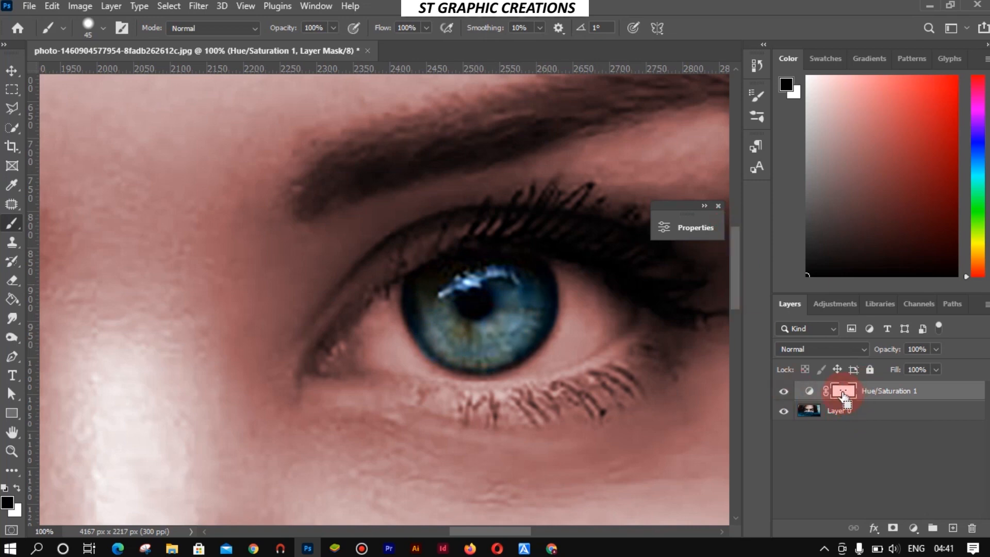
# Invert the Hue/Saturation layer mask so the colorizing applies only to the two irises.
pyautogui.hotkey('ctrl', 'i')
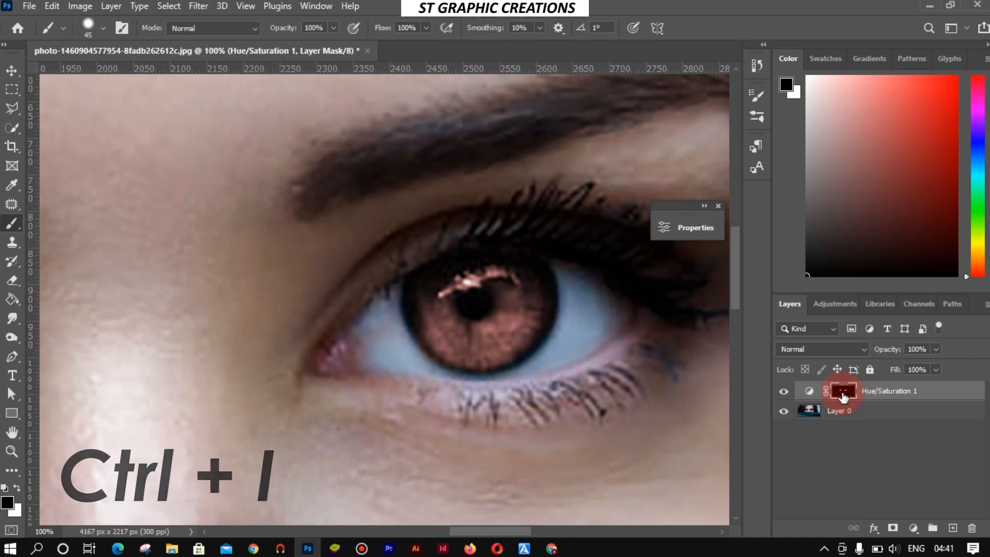
pyautogui.hotkey('ctrl', '-')
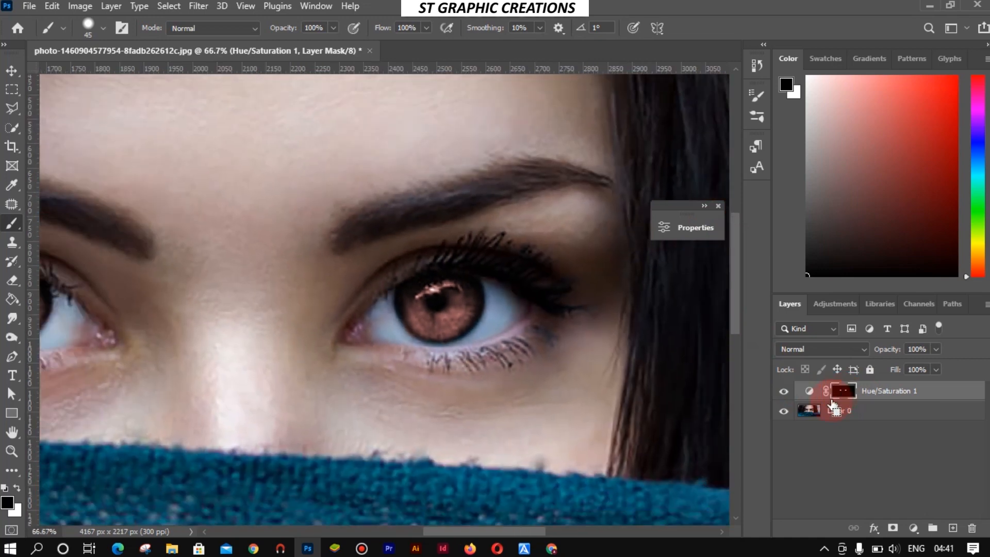
pyautogui.hotkey('ctrl', '-')
pyautogui.hotkey('ctrl', '-')
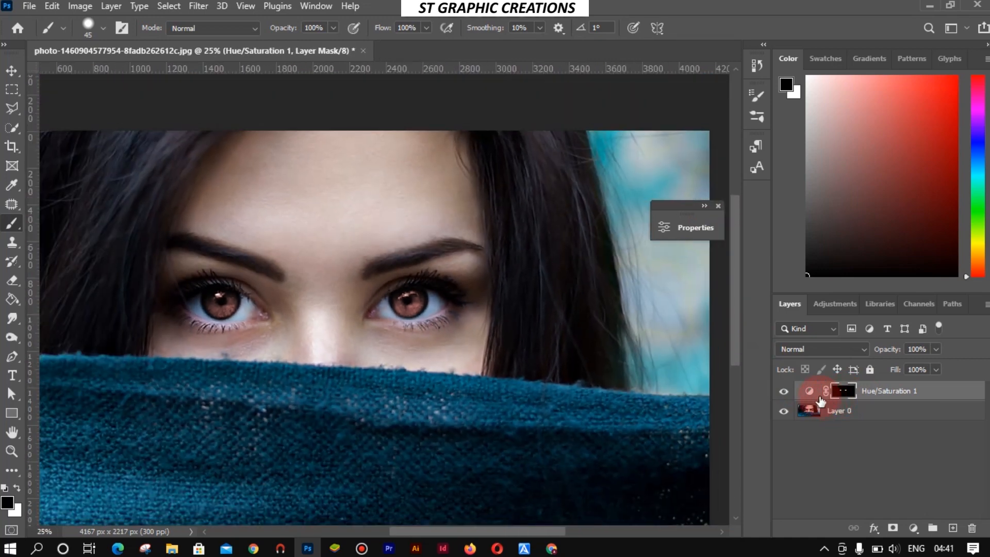
# Recolor the irises blue by setting the Hue/Saturation adjustment to Hue 209 and Saturation 65.
pyautogui.doubleClick(810, 391)
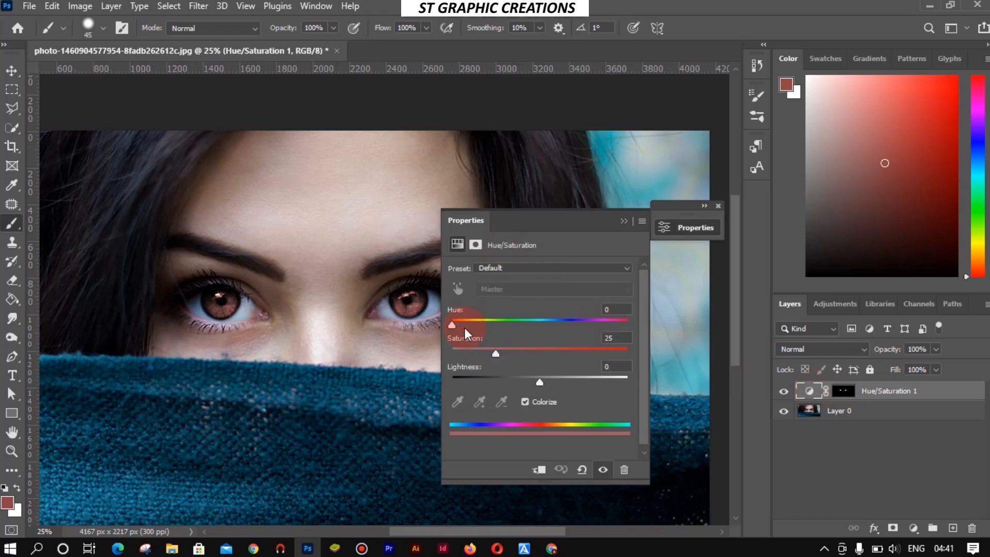
pyautogui.moveTo(462, 323); pyautogui.dragTo(491, 321)
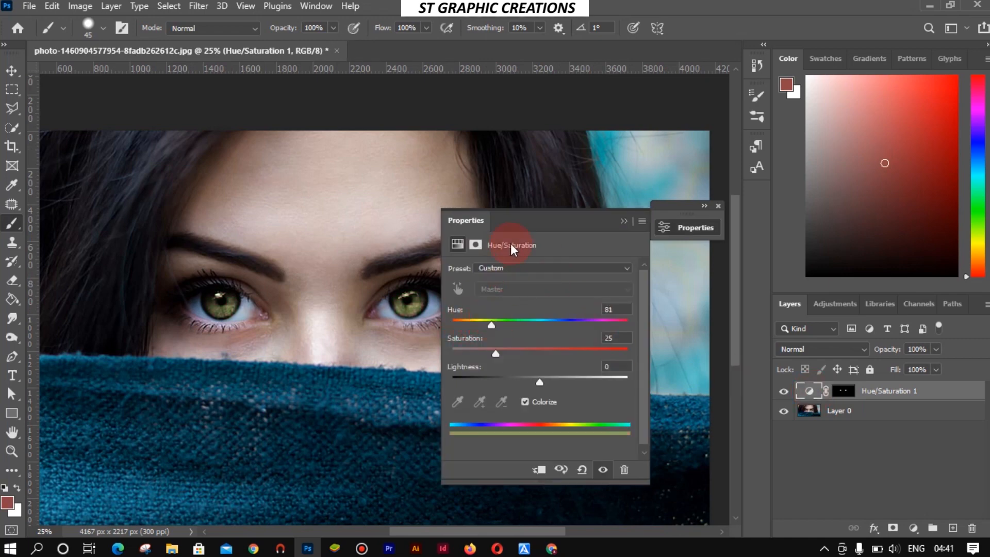
pyautogui.moveTo(518, 227); pyautogui.dragTo(663, 239)
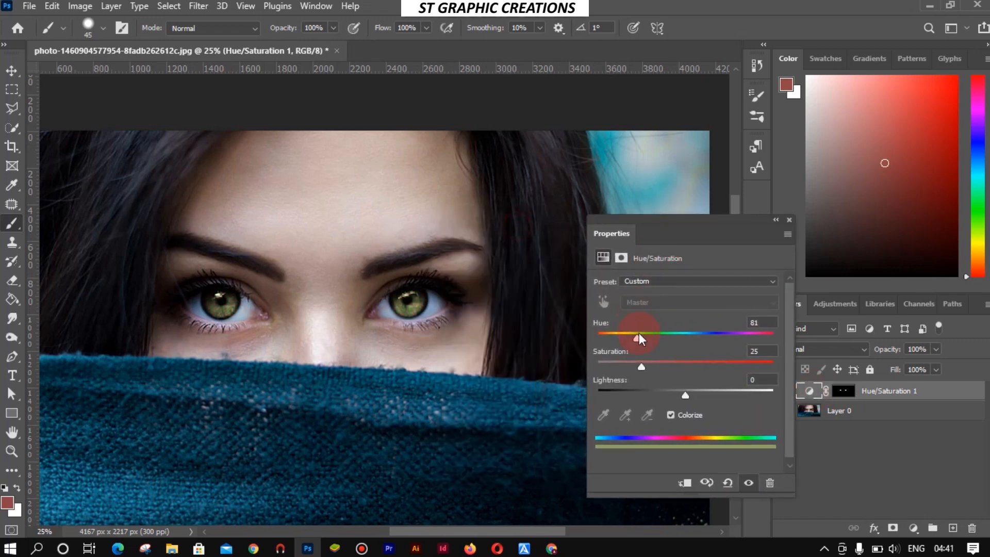
pyautogui.moveTo(688, 336); pyautogui.dragTo(704, 352)
pyautogui.moveTo(645, 364); pyautogui.dragTo(707, 363)
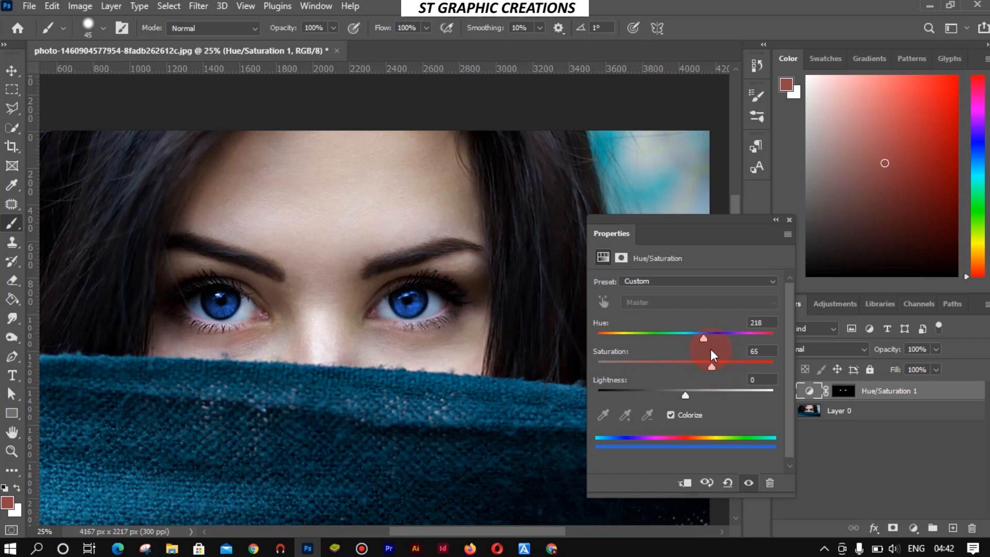
pyautogui.moveTo(710, 338); pyautogui.dragTo(698, 360)
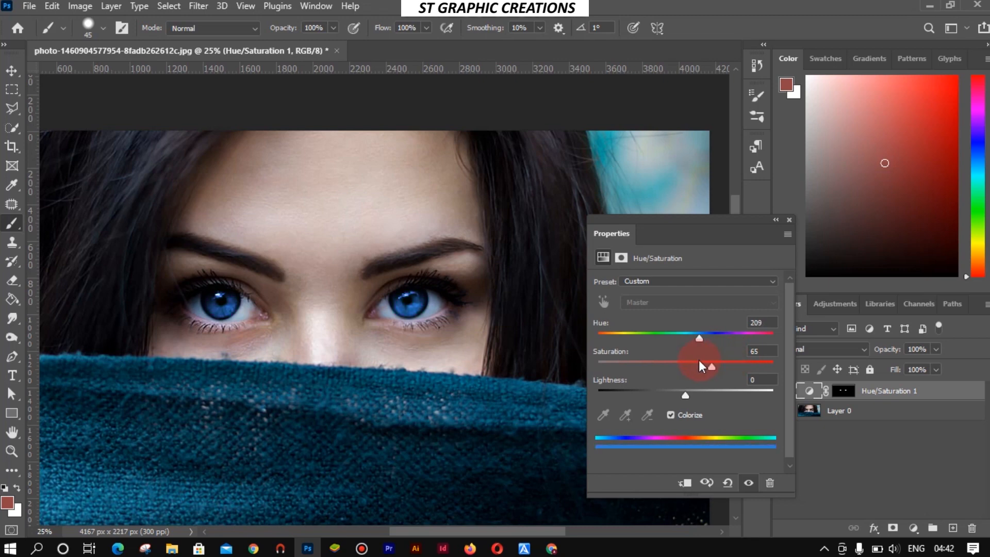
pyautogui.click(777, 221)
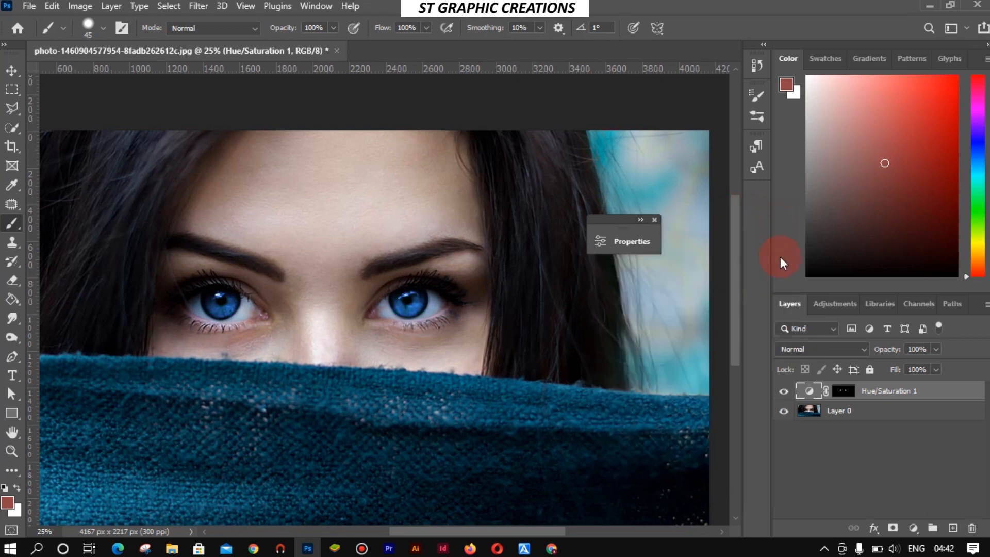
# Compare the original and recolored eyes by temporarily isolating the photo layer.
pyautogui.keyDown('alt'); pyautogui.click(783, 411); pyautogui.keyUp('alt')
pyautogui.keyDown('alt'); pyautogui.click(783, 412); pyautogui.keyUp('alt')
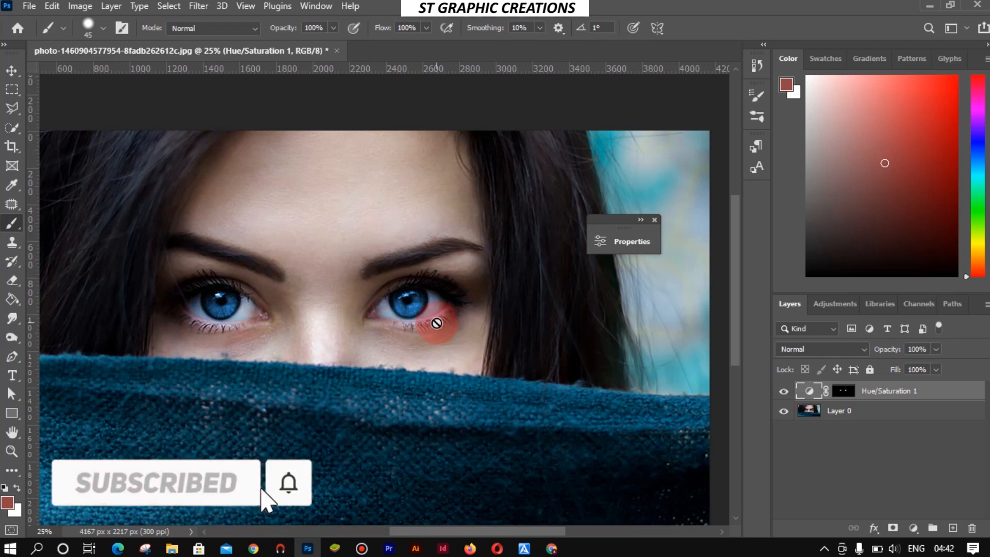
pyautogui.hotkey('ctrl', '-')
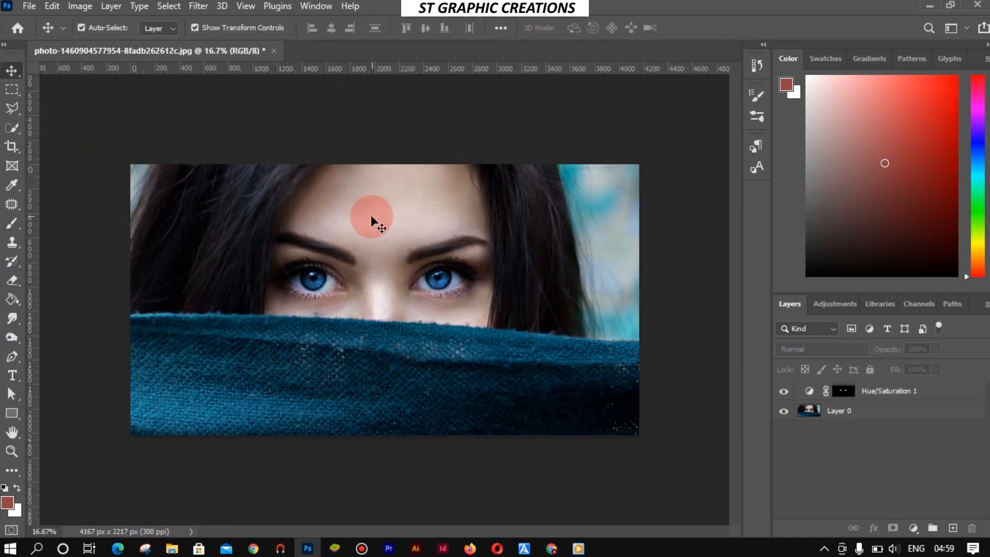
pyautogui.click(29, 6)
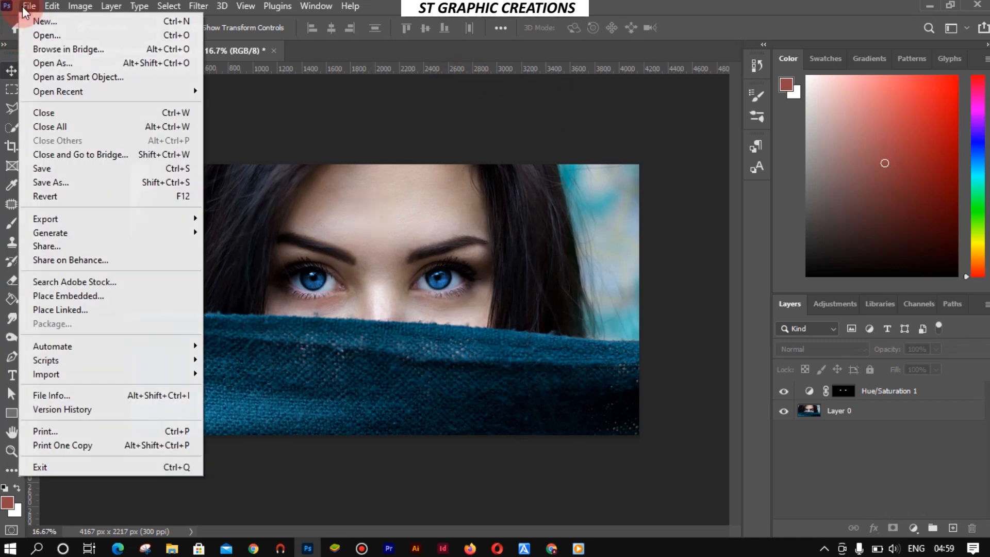
pyautogui.click(31, 29)
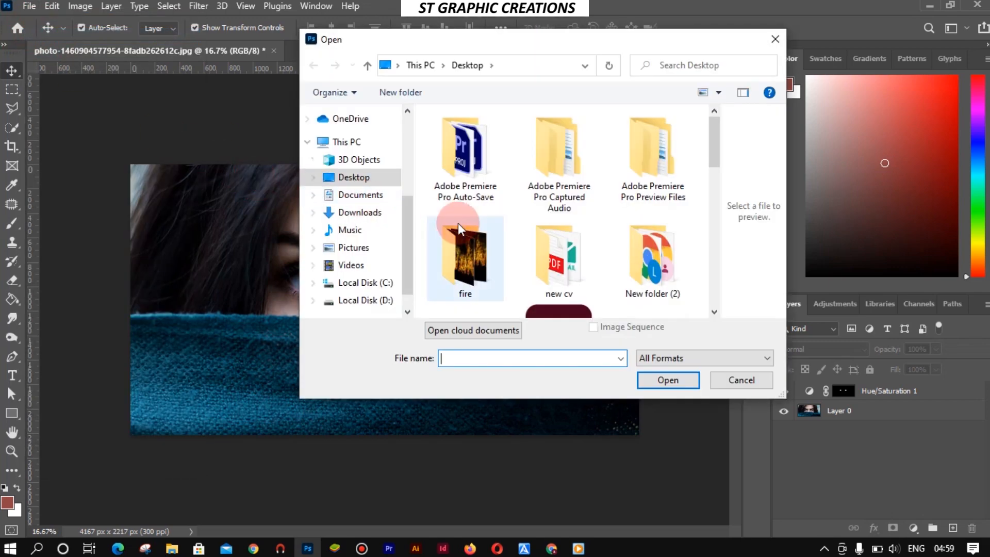
pyautogui.scroll(-5, 458, 223)
pyautogui.doubleClick(633, 235)
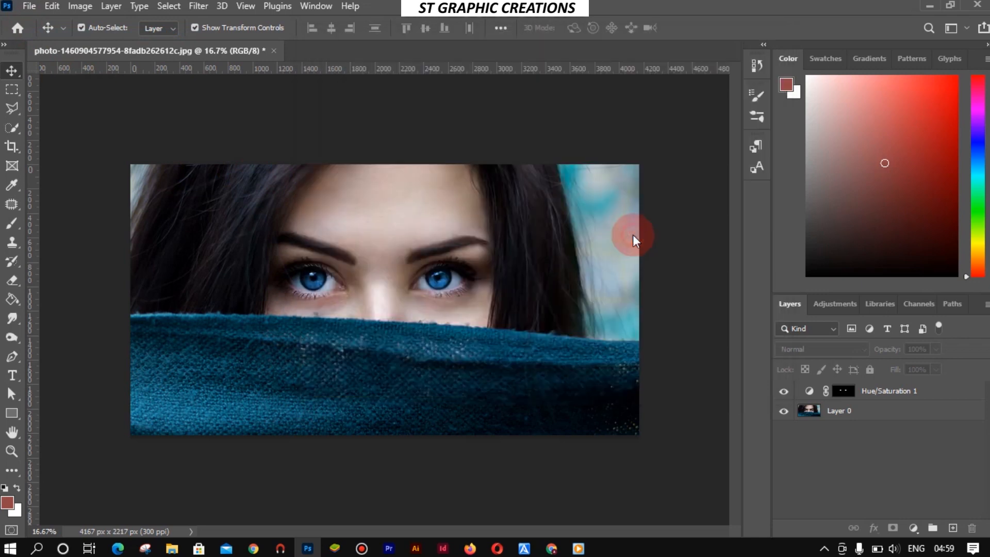
# Resample the second portrait to a resolution of 300 pixels/inch.
pyautogui.click(80, 7)
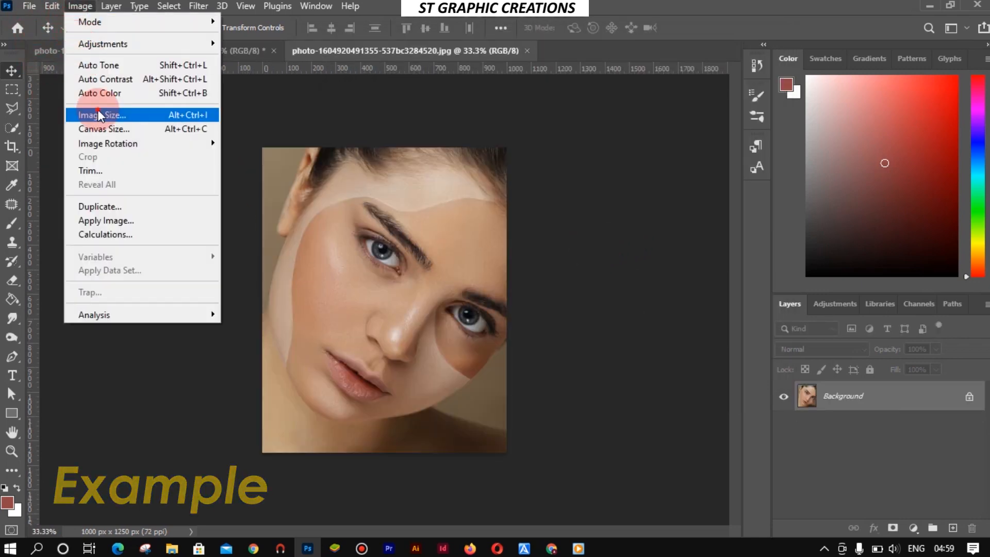
pyautogui.click(101, 116)
pyautogui.moveTo(577, 211); pyautogui.dragTo(537, 209)
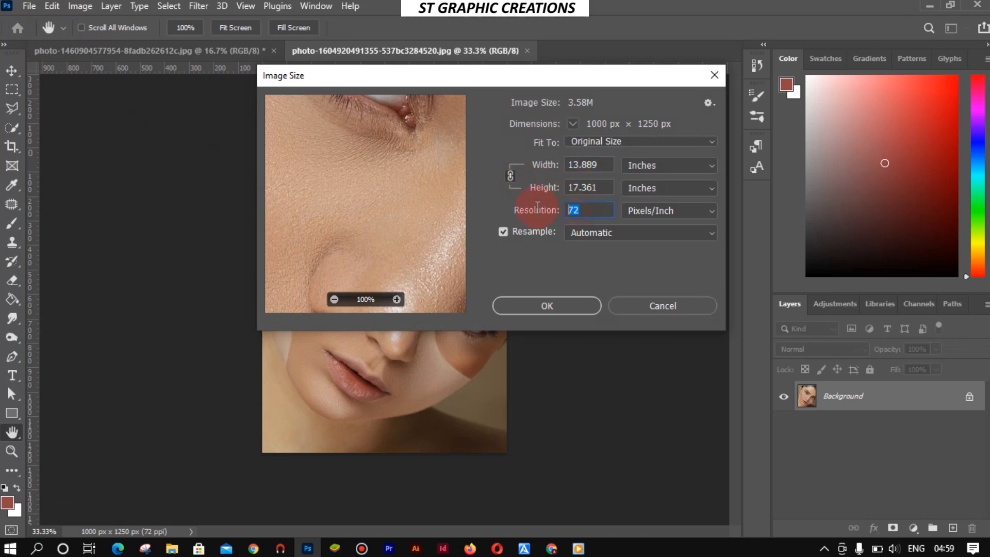
pyautogui.write('3')
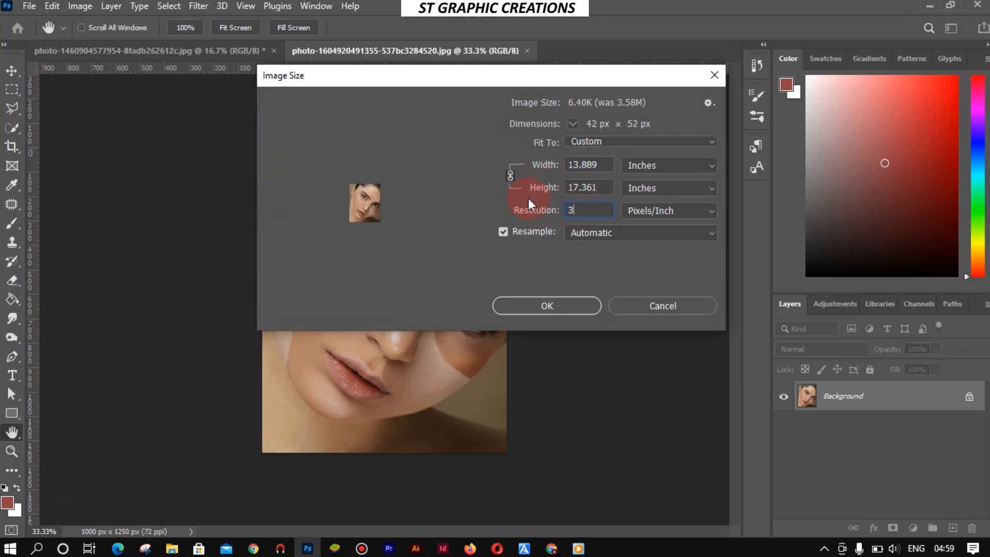
pyautogui.write('00')
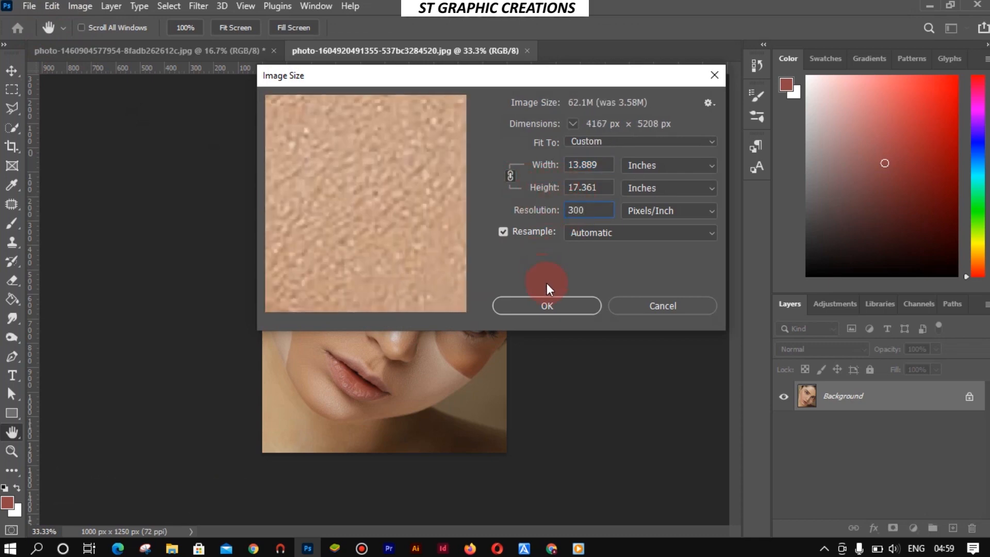
pyautogui.click(552, 304)
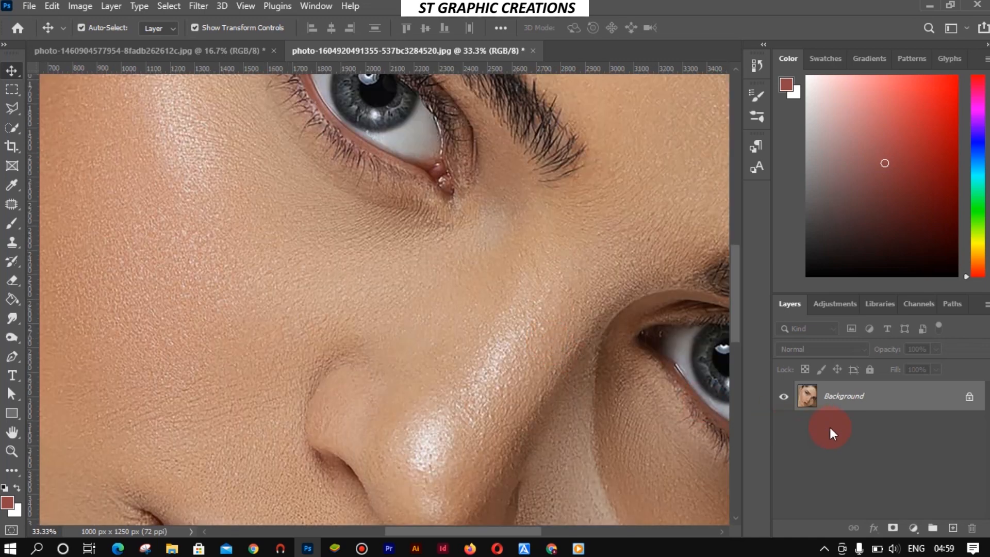
# Convert the second portrait's locked Background into a regular editable layer.
pyautogui.moveTo(429, 214); pyautogui.dragTo(445, 320)
pyautogui.doubleClick(932, 416)
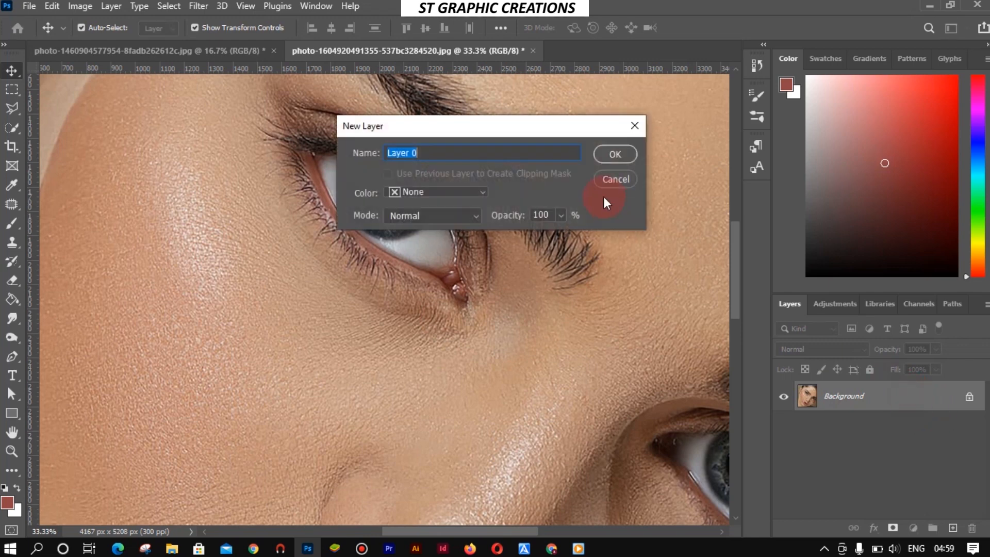
pyautogui.click(616, 155)
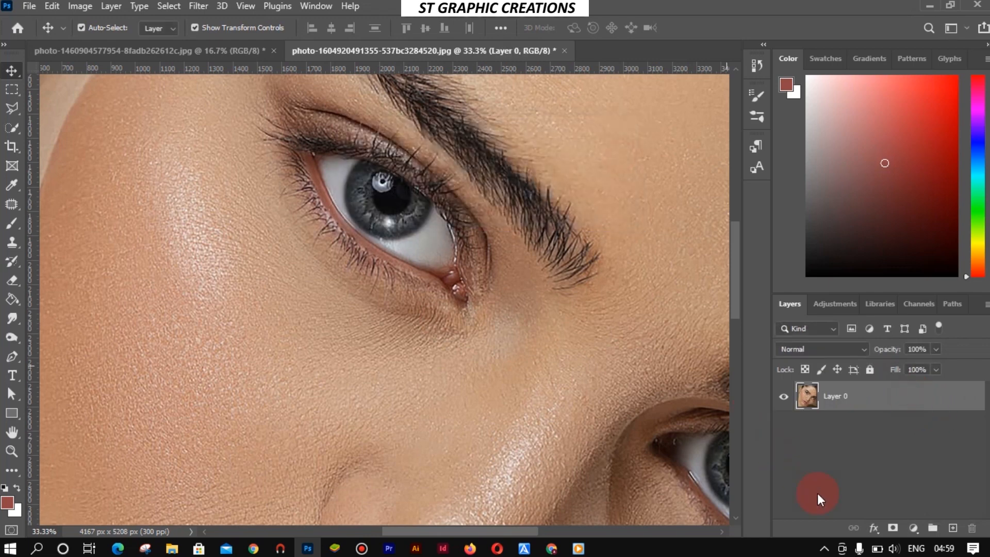
# Add a Hue/Saturation adjustment layer above the portrait, with Colorize enabled, hue 0 and saturation 25.
pyautogui.click(912, 529)
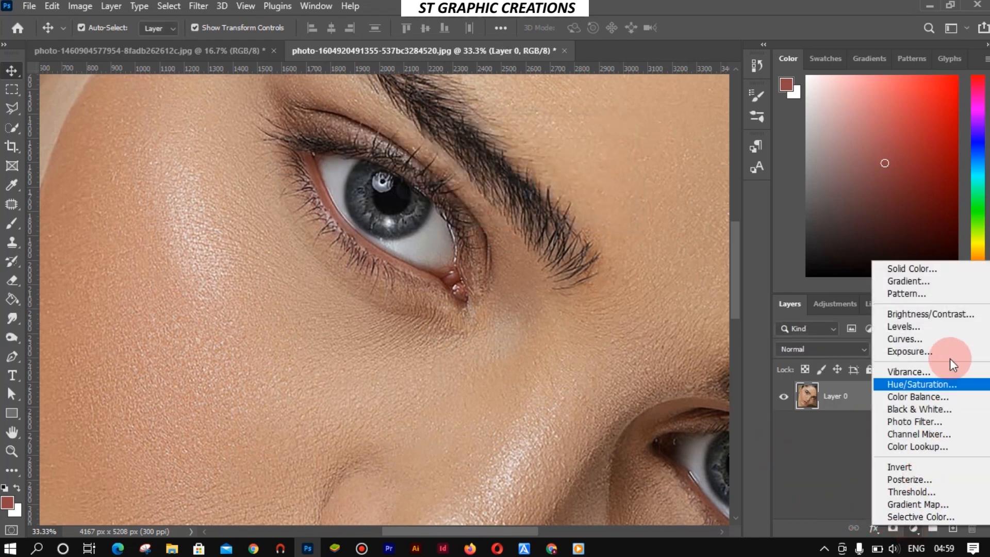
pyautogui.click(940, 384)
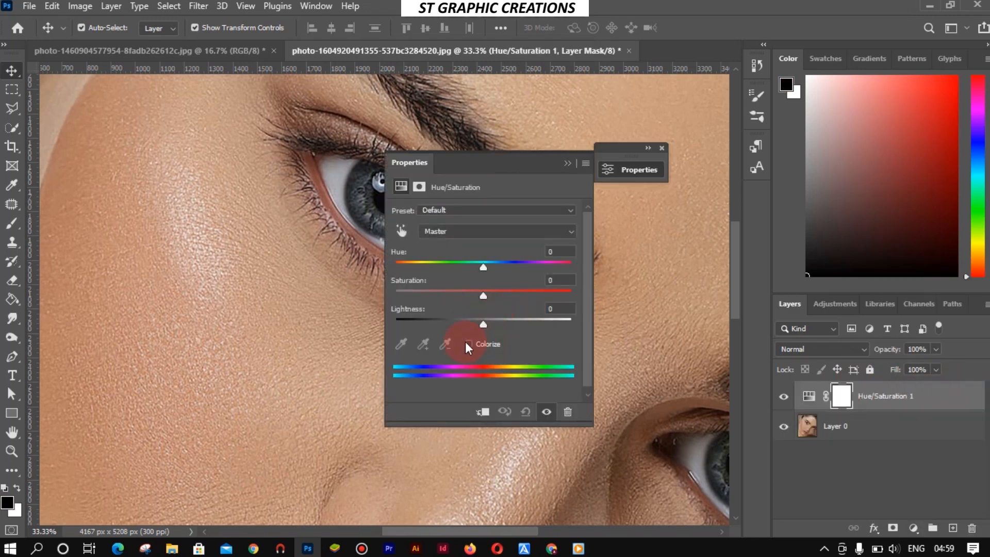
pyautogui.click(468, 344)
pyautogui.moveTo(406, 264)
pyautogui.mouseDown()
pyautogui.moveTo(417, 267)
pyautogui.moveTo(389, 268)
pyautogui.mouseUp()
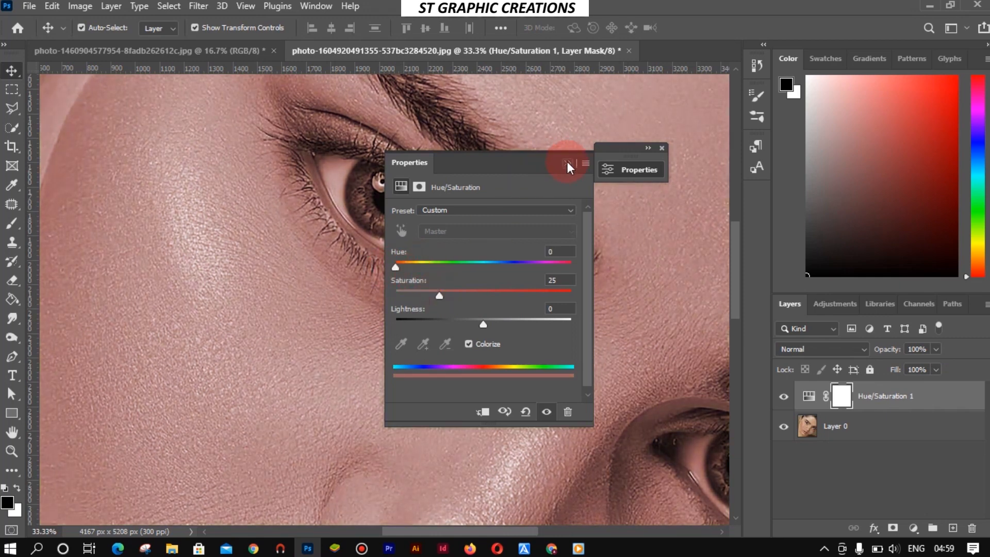
pyautogui.click(568, 163)
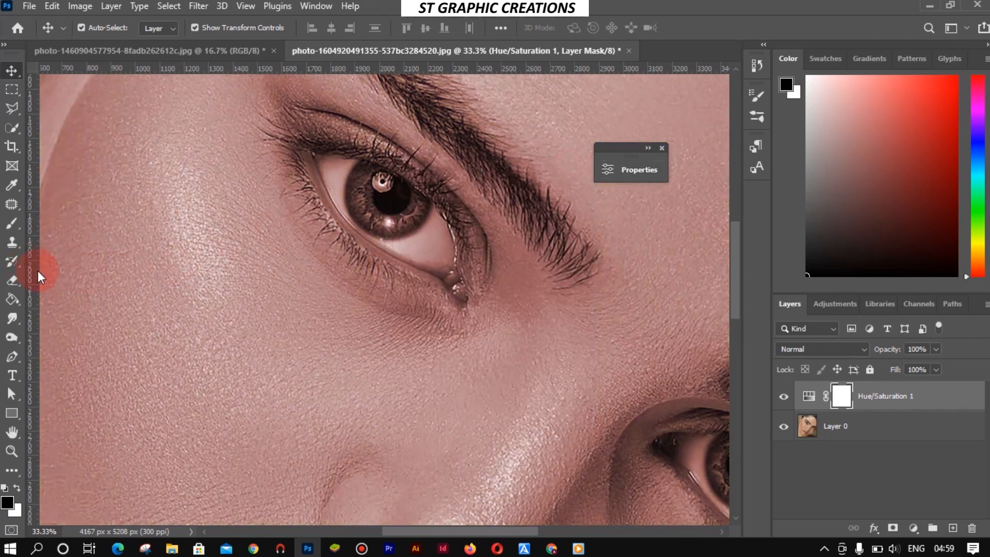
# Place a vertical guide through the middle of the pupil to split the iris into two halves.
pyautogui.press('i')
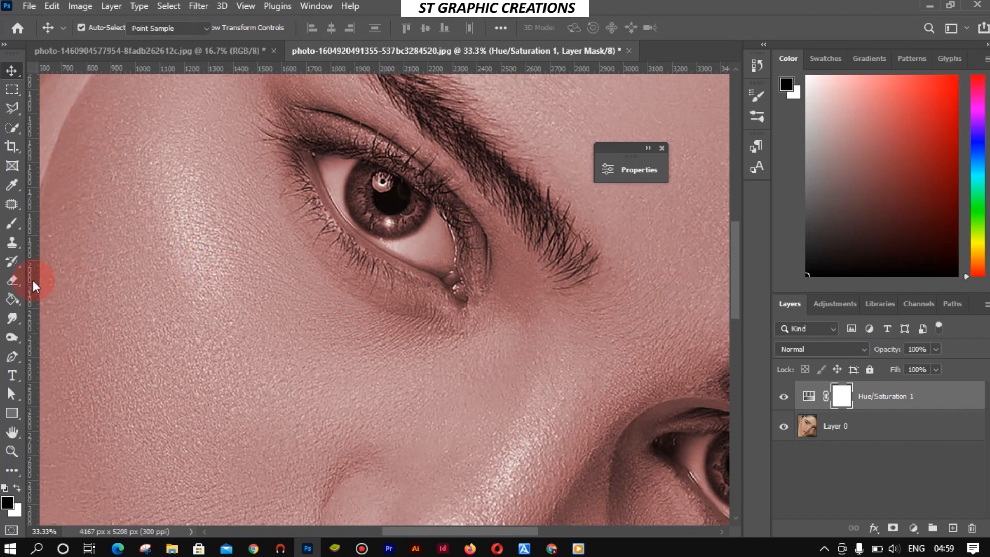
pyautogui.doubleClick(32, 280)
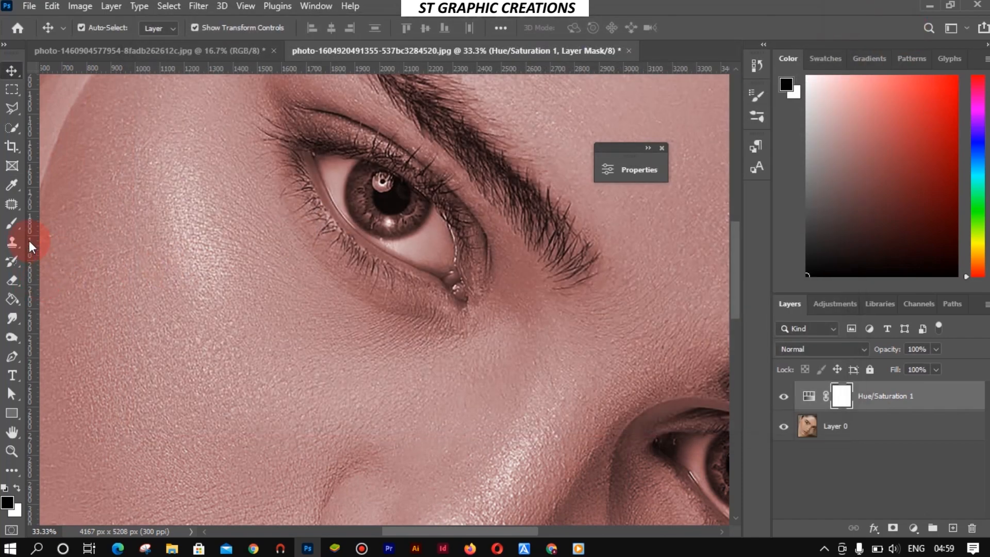
pyautogui.moveTo(30, 247); pyautogui.dragTo(387, 256)
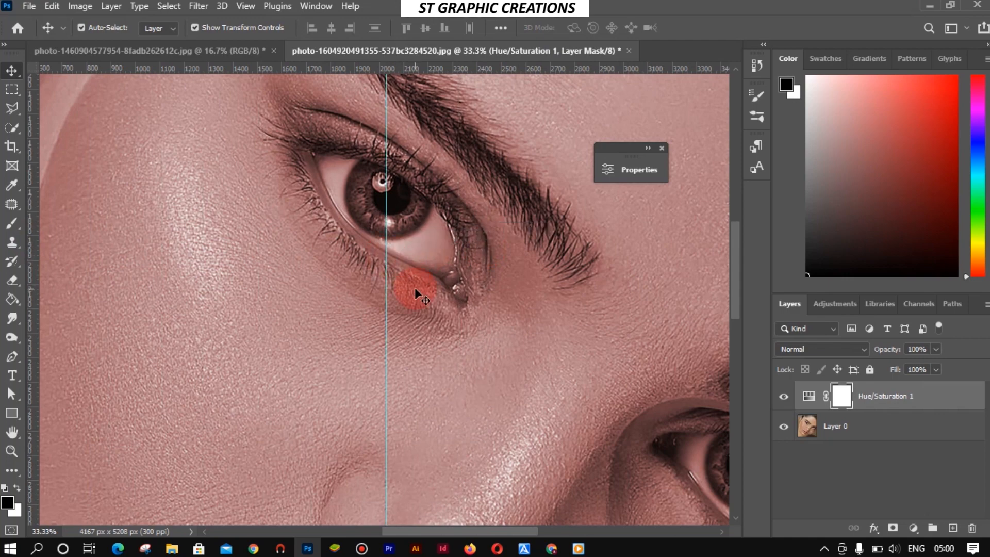
# Paint black with an enlarged brush on the adjustment mask over the iris half left of the guide.
pyautogui.hotkey('ctrl', '+')
pyautogui.hotkey('ctrl', '+')
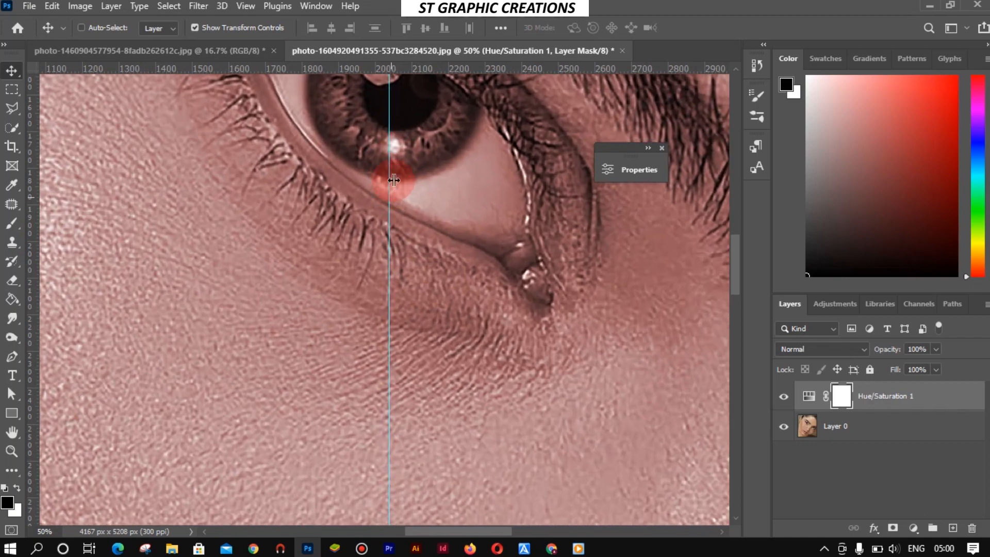
pyautogui.moveTo(335, 171); pyautogui.dragTo(325, 336)
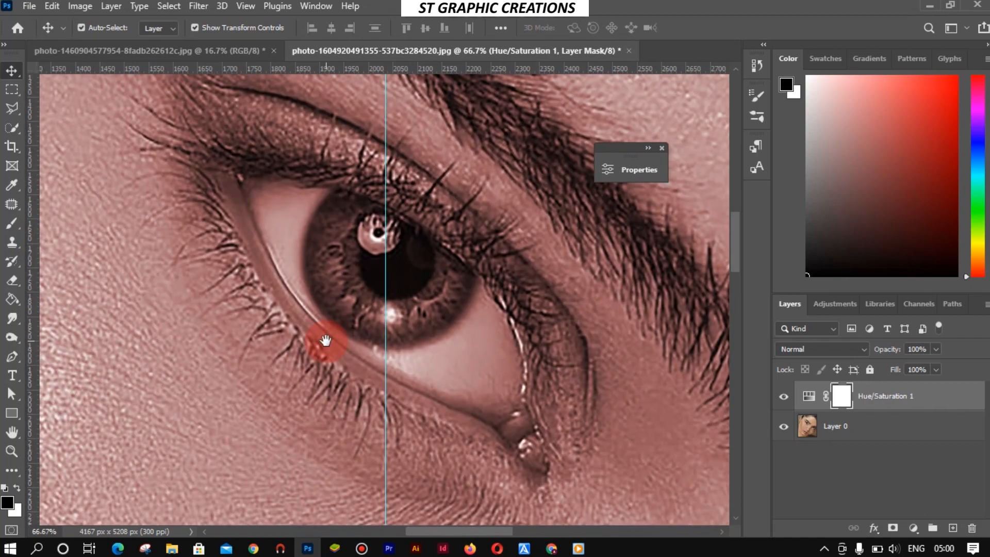
pyautogui.click(10, 225)
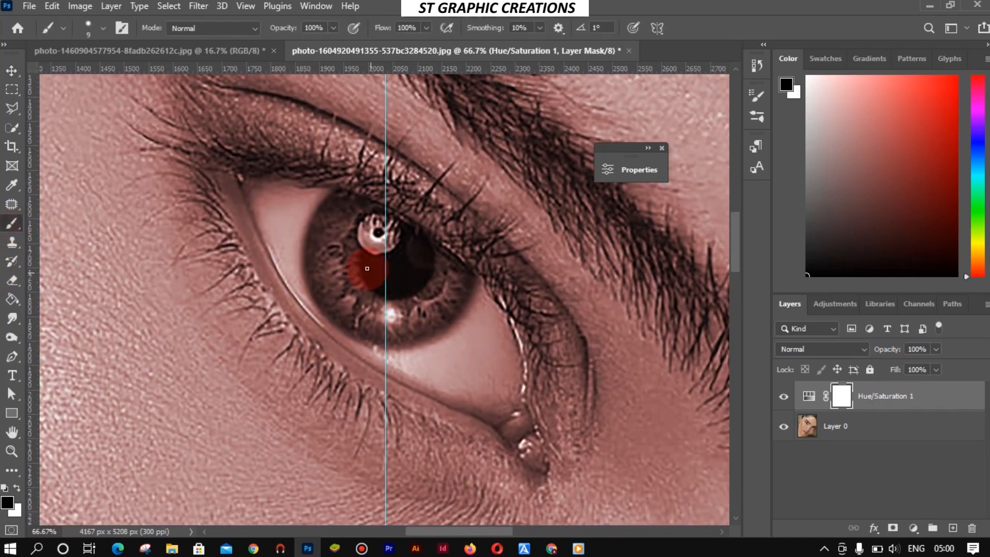
pyautogui.hotkey('ctrl', '+')
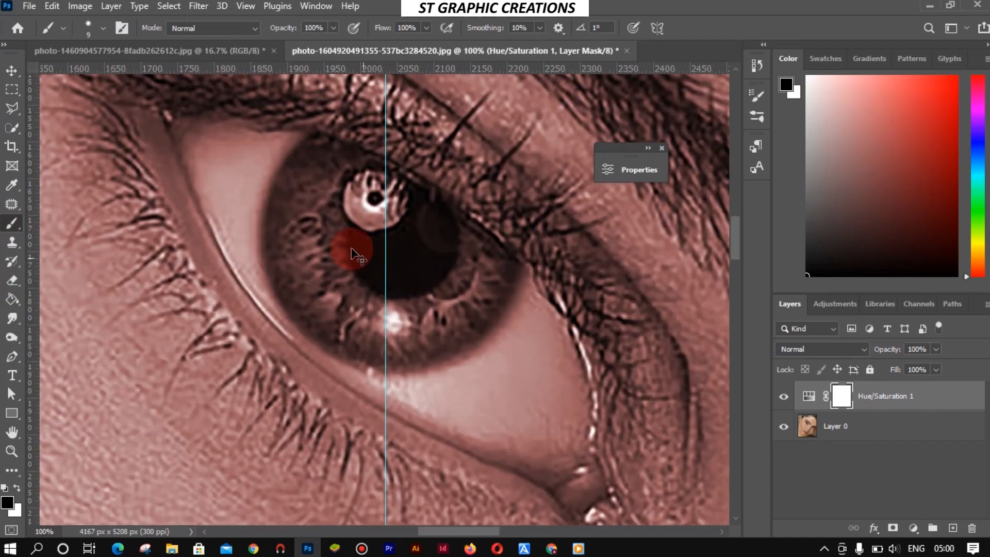
pyautogui.press(']')
pyautogui.press(']')
pyautogui.press(']')
pyautogui.press(']')
pyautogui.press(']')
pyautogui.press(']')
pyautogui.moveTo(321, 188)
pyautogui.mouseDown()
pyautogui.moveTo(318, 236)
pyautogui.moveTo(319, 170)
pyautogui.moveTo(296, 258)
pyautogui.moveTo(345, 315)
pyautogui.moveTo(323, 309)
pyautogui.moveTo(314, 226)
pyautogui.moveTo(333, 233)
pyautogui.moveTo(314, 190)
pyautogui.moveTo(313, 228)
pyautogui.moveTo(345, 303)
pyautogui.mouseUp()
# Extend the black mask painting to the outer edge of the left iris half with a 45 px brush.
pyautogui.press('[')
pyautogui.press('[')
pyautogui.press('[')
pyautogui.press('[')
pyautogui.press('[')
pyautogui.moveTo(338, 159)
pyautogui.mouseDown()
pyautogui.moveTo(370, 171)
pyautogui.moveTo(368, 279)
pyautogui.moveTo(361, 193)
pyautogui.moveTo(371, 345)
pyautogui.moveTo(344, 330)
pyautogui.moveTo(307, 209)
pyautogui.moveTo(310, 157)
pyautogui.moveTo(294, 182)
pyautogui.moveTo(291, 257)
pyautogui.moveTo(341, 177)
pyautogui.moveTo(290, 248)
pyautogui.moveTo(309, 296)
pyautogui.moveTo(277, 257)
pyautogui.moveTo(295, 292)
pyautogui.mouseUp()
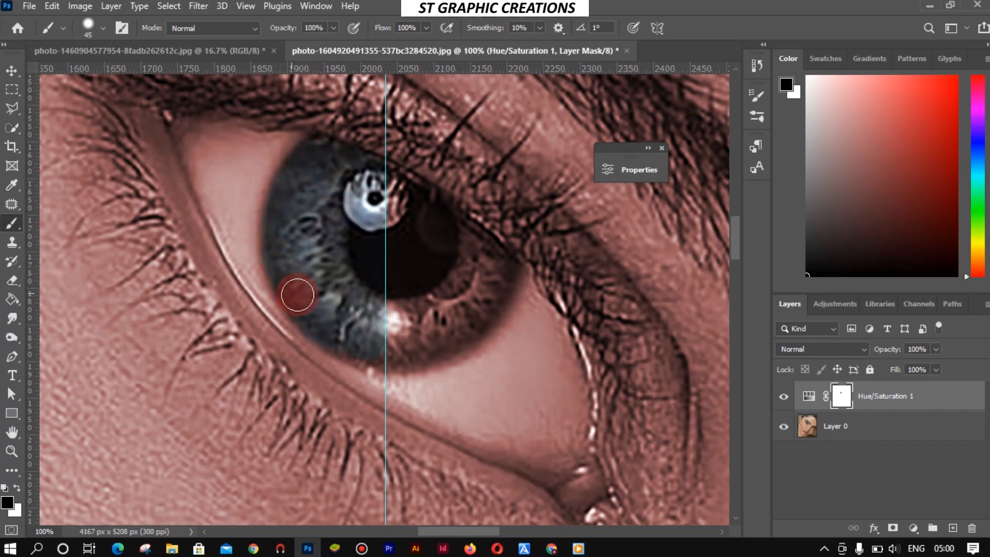
# Refine the mask along the lower edge of the left iris half with a 20 px black brush.
pyautogui.hotkey('ctrl', '+')
pyautogui.press('p')
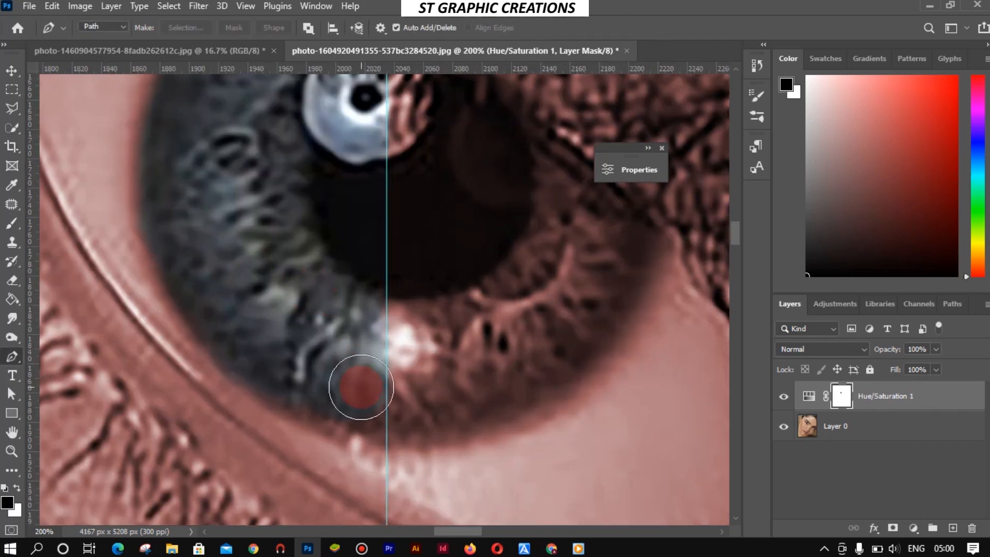
pyautogui.press('b')
pyautogui.moveTo(360, 391)
pyautogui.mouseDown()
pyautogui.moveTo(372, 432)
pyautogui.moveTo(283, 398)
pyautogui.moveTo(377, 434)
pyautogui.moveTo(373, 305)
pyautogui.moveTo(289, 317)
pyautogui.mouseUp()
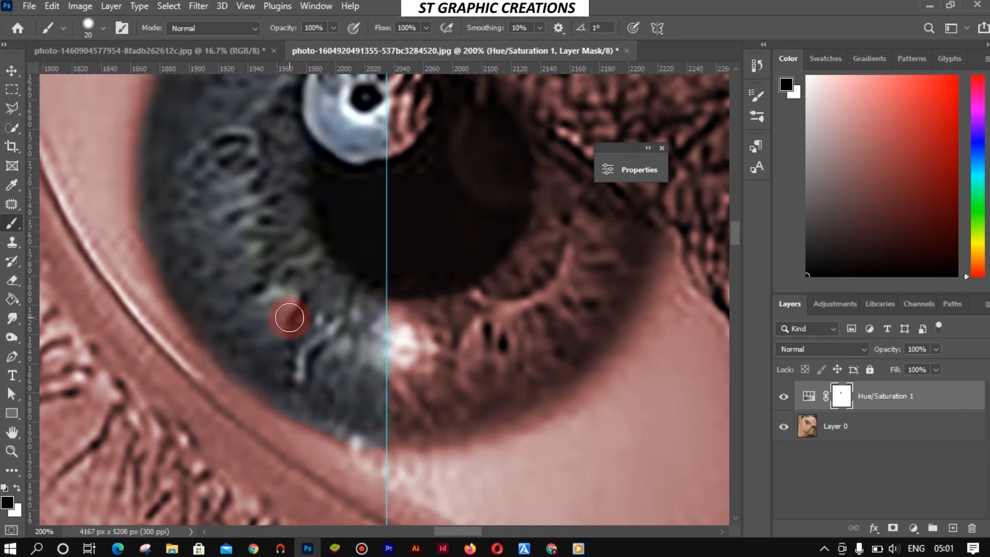
# Invert the adjustment's layer mask so the colorization affects only the left half of the iris.
pyautogui.hotkey('ctrl', '-')
pyautogui.hotkey('ctrl', '-')
pyautogui.hotkey('ctrl', '-')
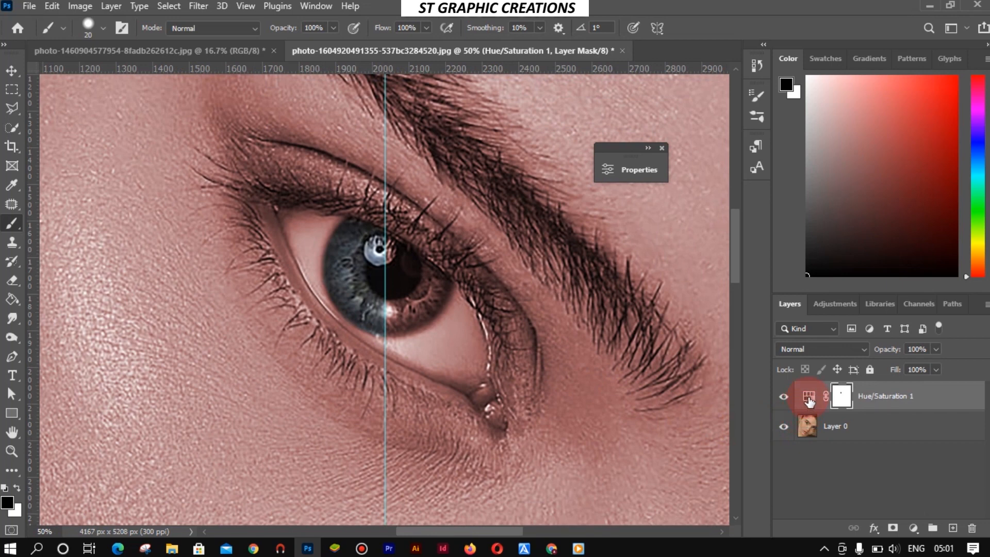
pyautogui.hotkey('ctrl', 'i')
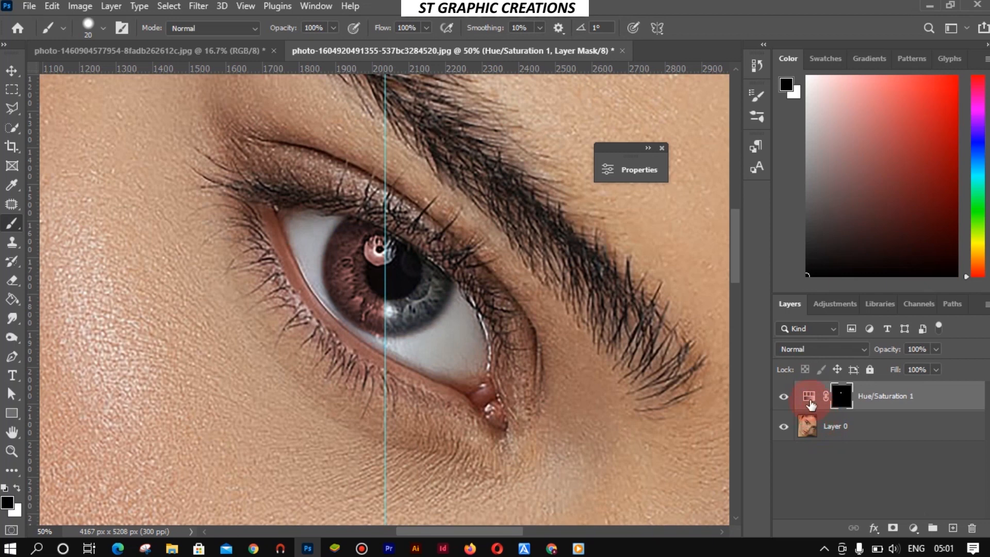
# Recolor the left iris half green by setting its adjustment to hue 131 and saturation 55.
pyautogui.doubleClick(809, 397)
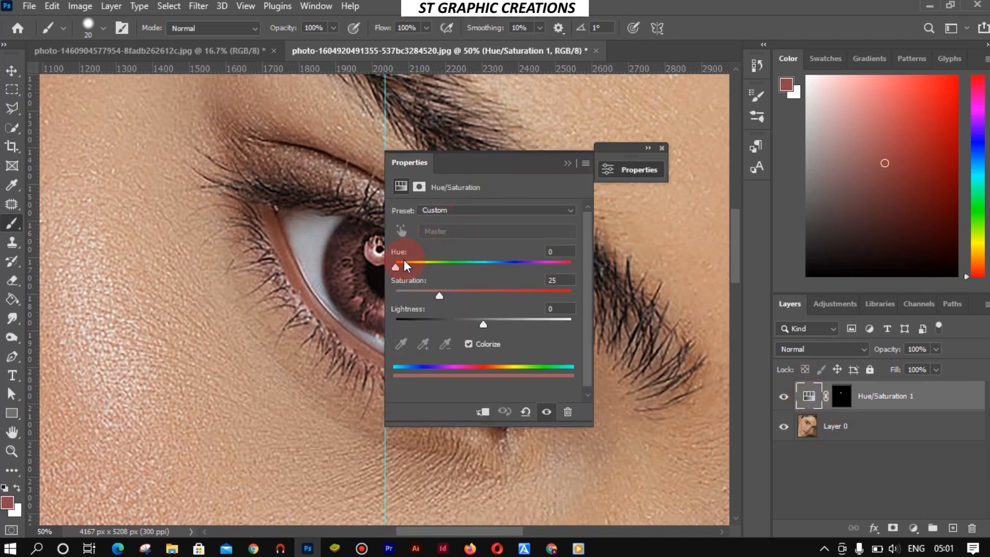
pyautogui.moveTo(414, 261); pyautogui.dragTo(438, 271)
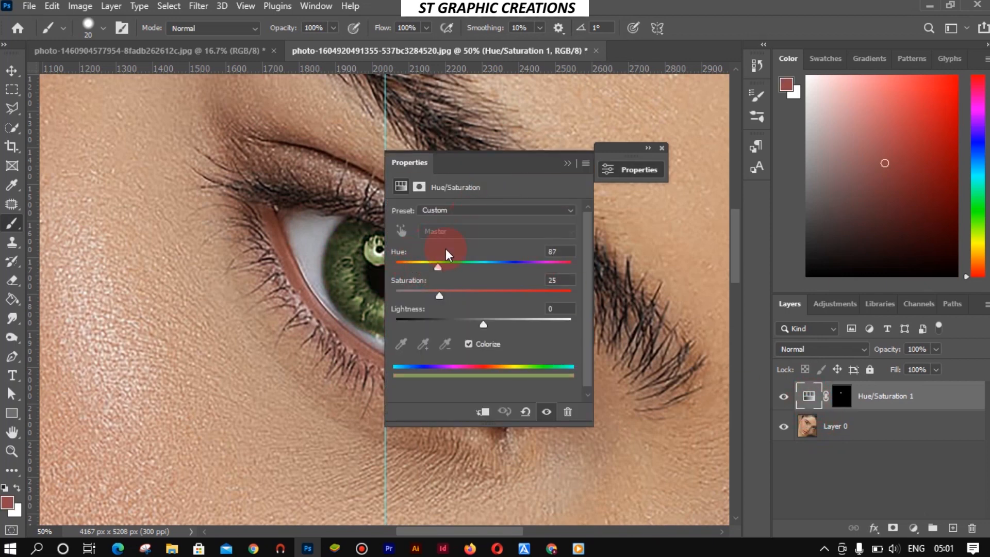
pyautogui.moveTo(484, 165); pyautogui.dragTo(640, 197)
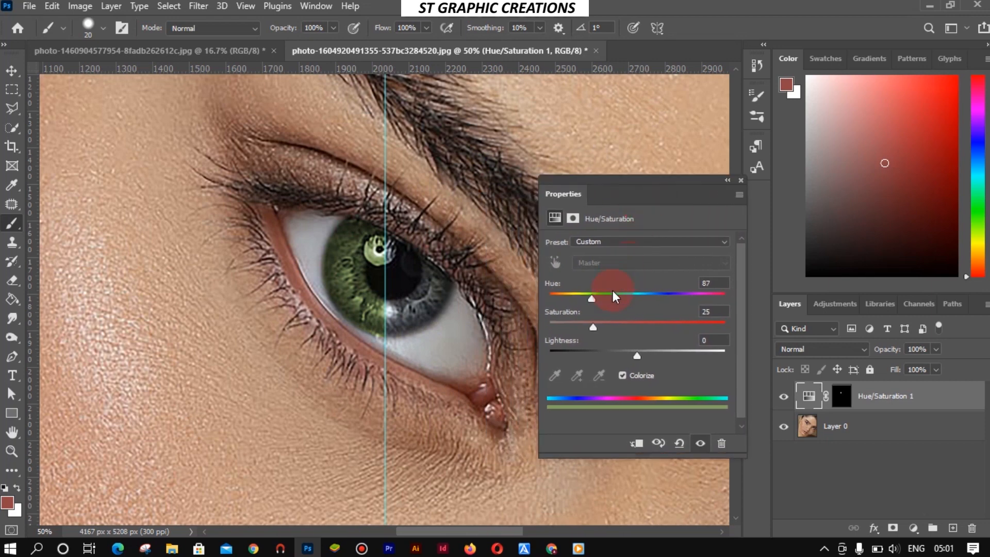
pyautogui.moveTo(599, 299); pyautogui.dragTo(658, 339)
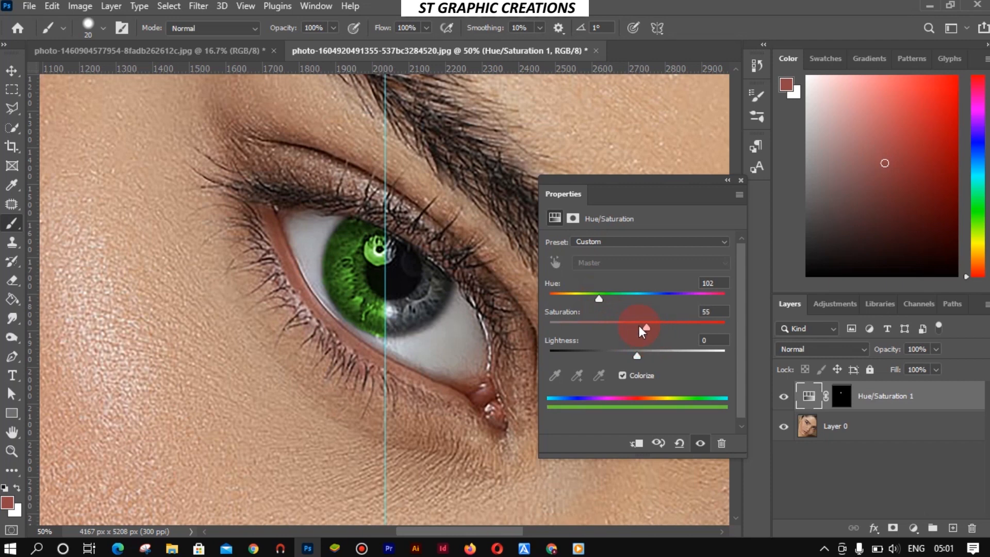
pyautogui.moveTo(605, 301); pyautogui.dragTo(614, 303)
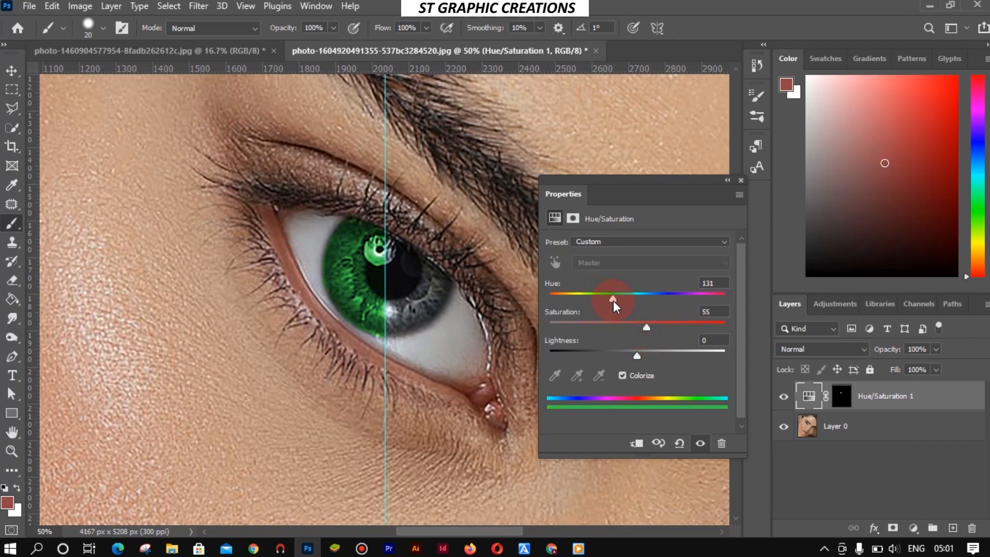
pyautogui.click(727, 180)
# Add a second Hue/Saturation adjustment layer directly above Layer 0, with Colorize enabled.
pyautogui.click(838, 426)
pyautogui.click(913, 528)
pyautogui.click(921, 389)
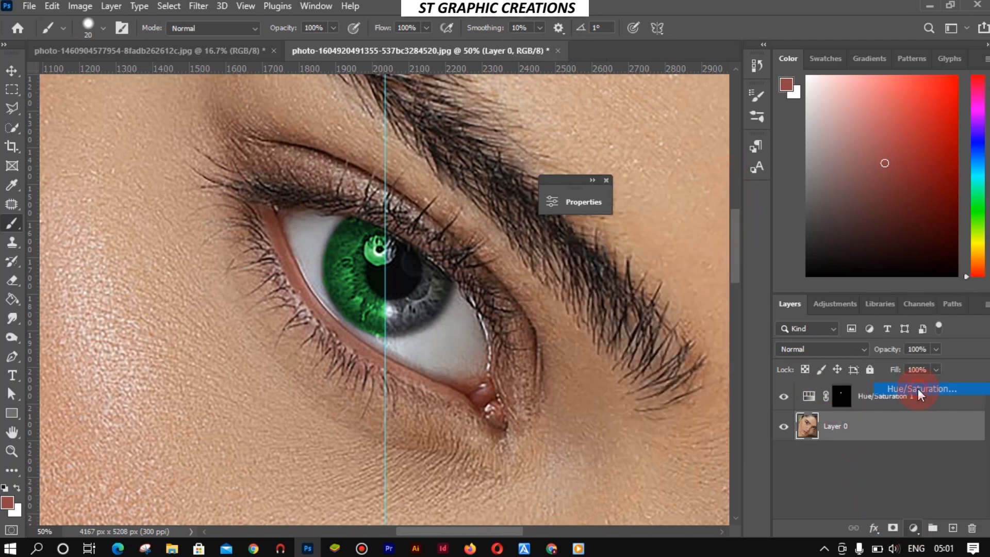
pyautogui.moveTo(400, 194); pyautogui.dragTo(612, 277)
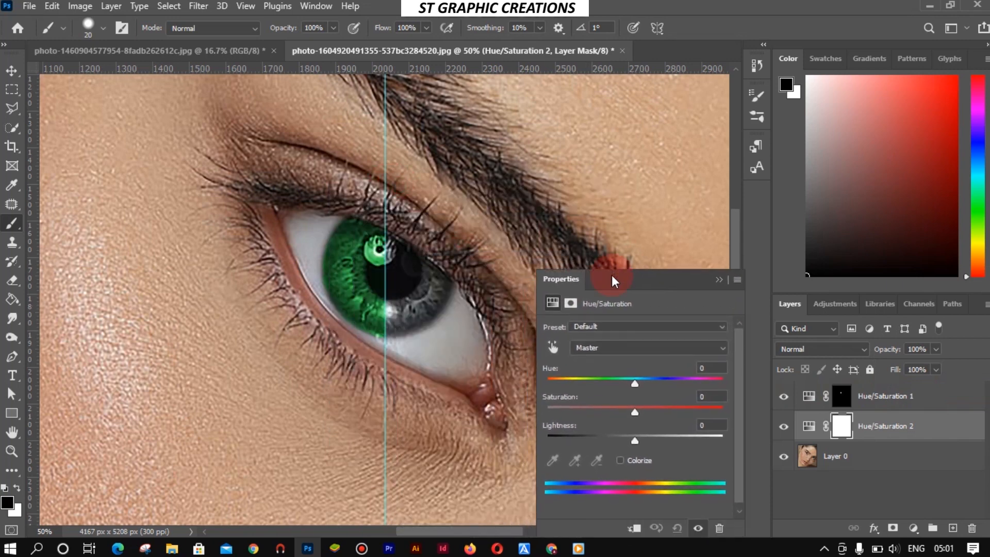
pyautogui.click(626, 460)
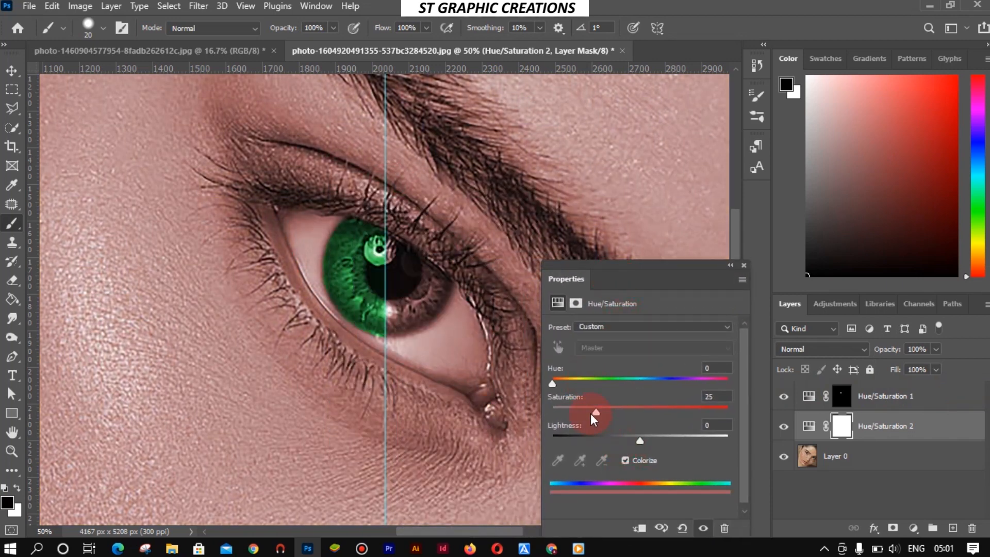
pyautogui.click(731, 265)
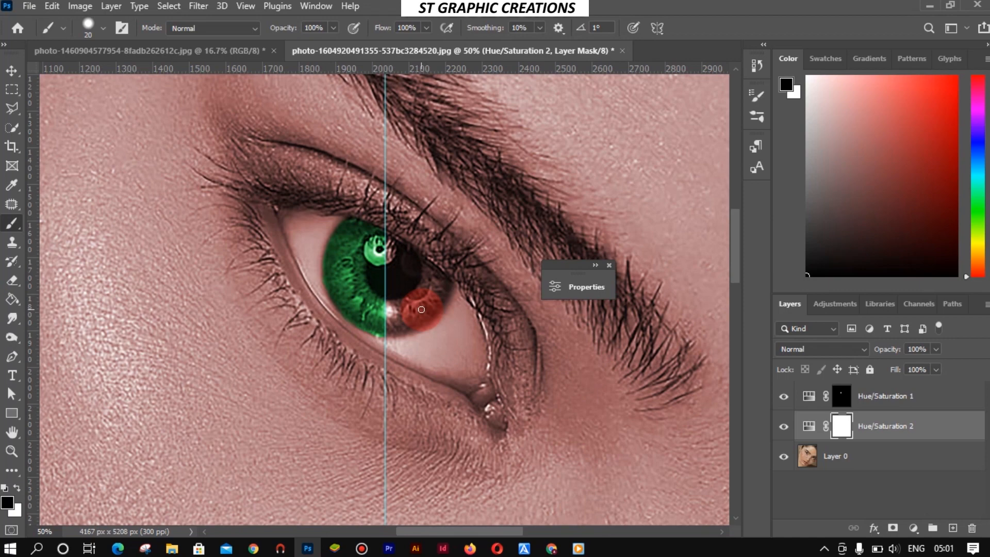
# Paint the right iris half black on the second adjustment's mask with a 45 px brush, and invert that mask.
pyautogui.scroll(4, 421, 310)
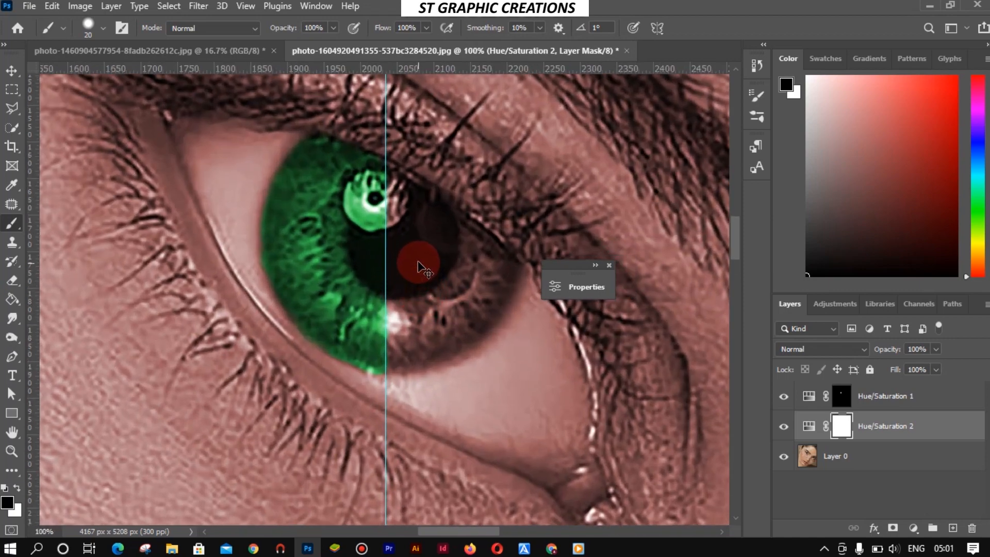
pyautogui.scroll(2, 419, 267)
pyautogui.scroll(-2, 420, 240)
pyautogui.press(']')
pyautogui.press(']')
pyautogui.press(']')
pyautogui.press(']')
pyautogui.press(']')
pyautogui.moveTo(417, 234)
pyautogui.mouseDown()
pyautogui.moveTo(442, 245)
pyautogui.moveTo(430, 203)
pyautogui.moveTo(494, 250)
pyautogui.moveTo(492, 306)
pyautogui.moveTo(458, 248)
pyautogui.moveTo(477, 333)
pyautogui.moveTo(451, 313)
pyautogui.moveTo(399, 352)
pyautogui.moveTo(431, 353)
pyautogui.moveTo(406, 308)
pyautogui.moveTo(397, 178)
pyautogui.moveTo(485, 253)
pyautogui.moveTo(494, 312)
pyautogui.moveTo(401, 359)
pyautogui.moveTo(408, 225)
pyautogui.moveTo(454, 228)
pyautogui.moveTo(406, 183)
pyautogui.moveTo(414, 297)
pyautogui.moveTo(460, 272)
pyautogui.moveTo(495, 294)
pyautogui.mouseUp()
pyautogui.click(878, 420)
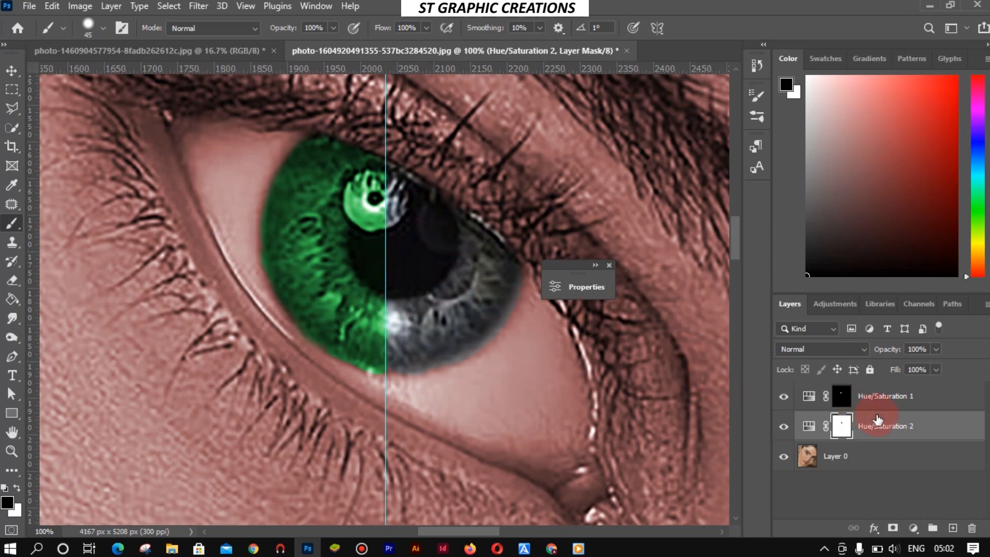
pyautogui.hotkey('ctrl', 'i')
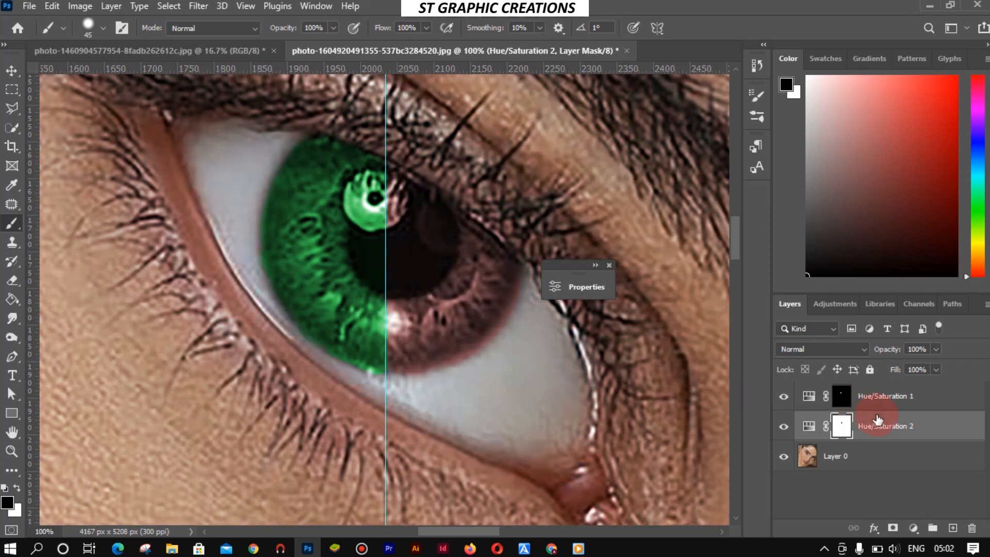
# Recolor the right iris half blue by setting the second adjustment to hue 204, saturation 40 and lightness -7.
pyautogui.doubleClick(809, 426)
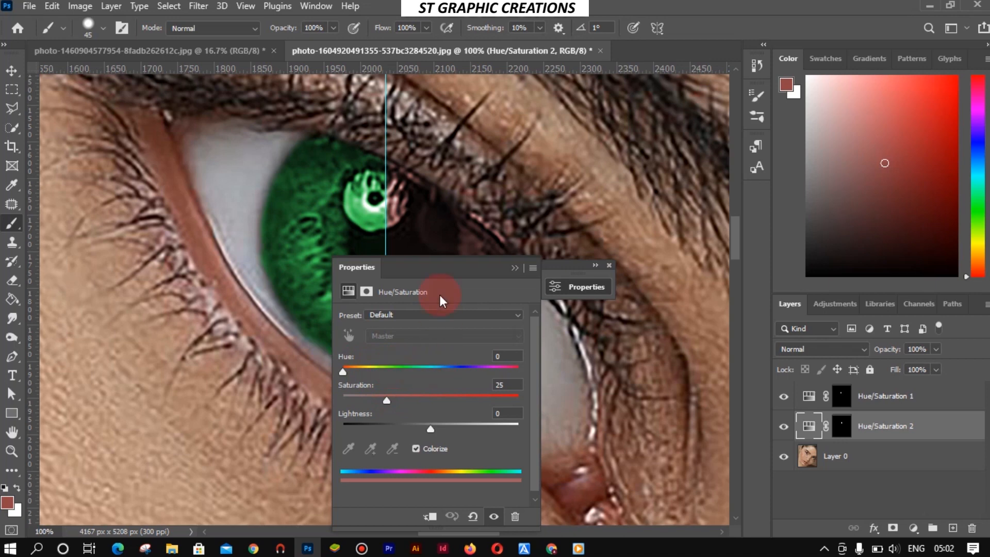
pyautogui.moveTo(433, 265); pyautogui.dragTo(685, 275)
pyautogui.moveTo(652, 383); pyautogui.dragTo(770, 407)
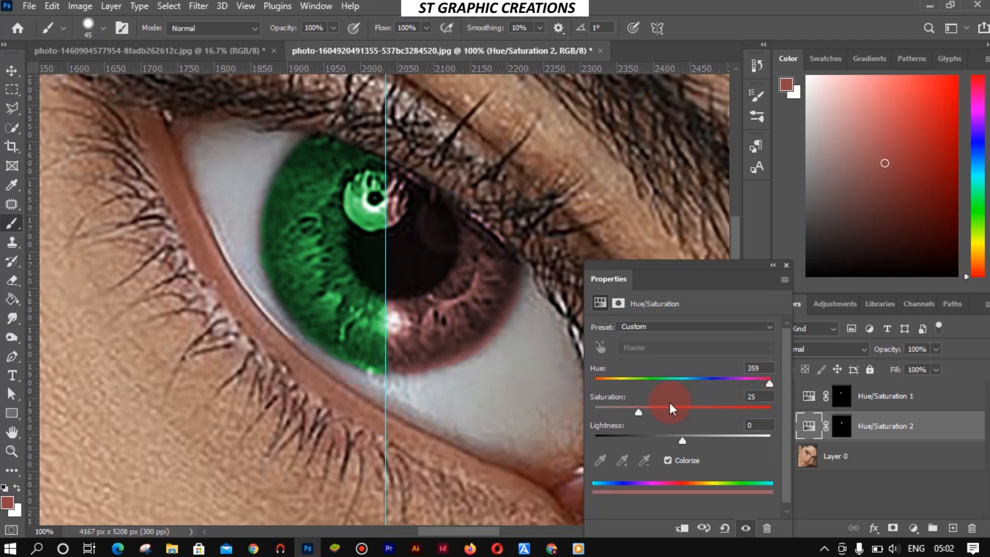
pyautogui.moveTo(656, 413); pyautogui.dragTo(660, 413)
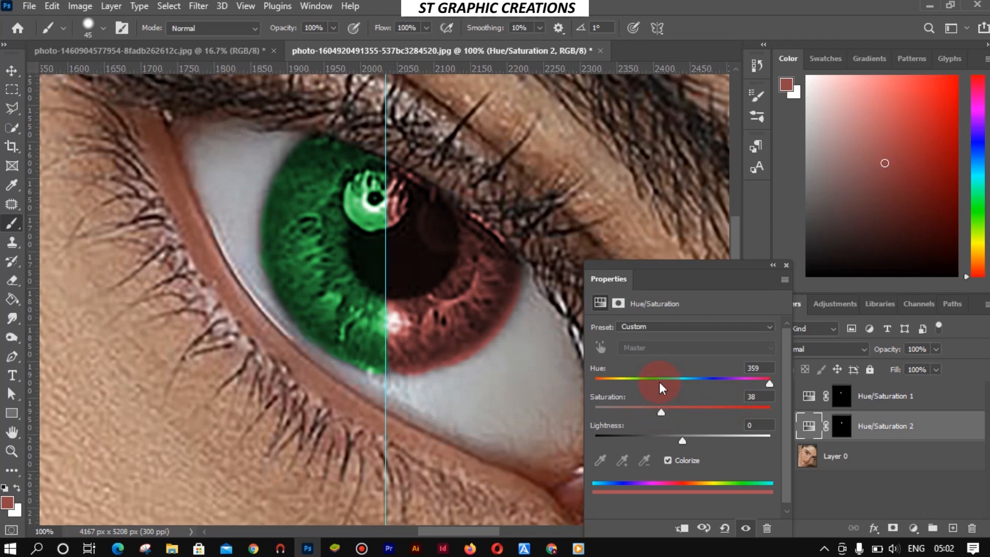
pyautogui.moveTo(673, 380); pyautogui.dragTo(694, 382)
pyautogui.moveTo(661, 418); pyautogui.dragTo(677, 440)
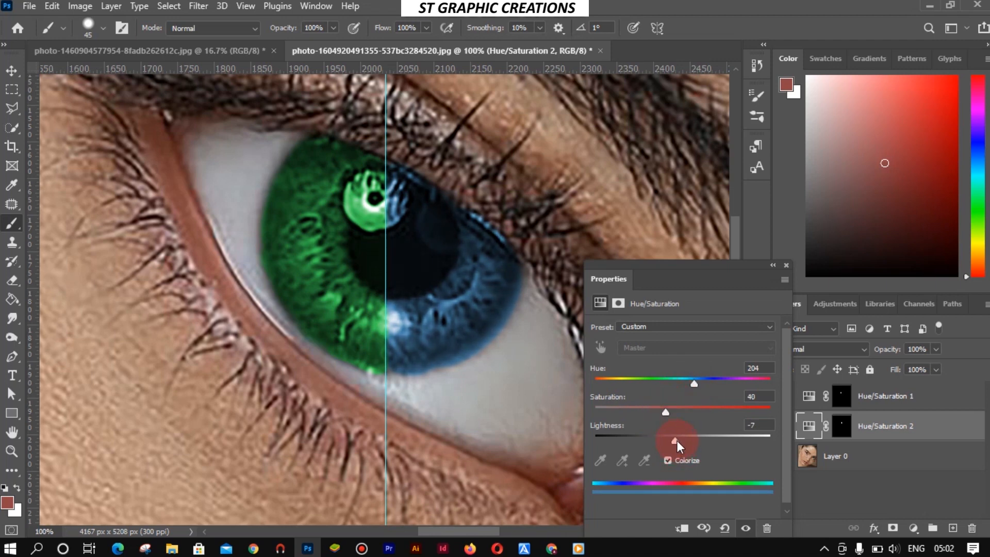
pyautogui.click(772, 267)
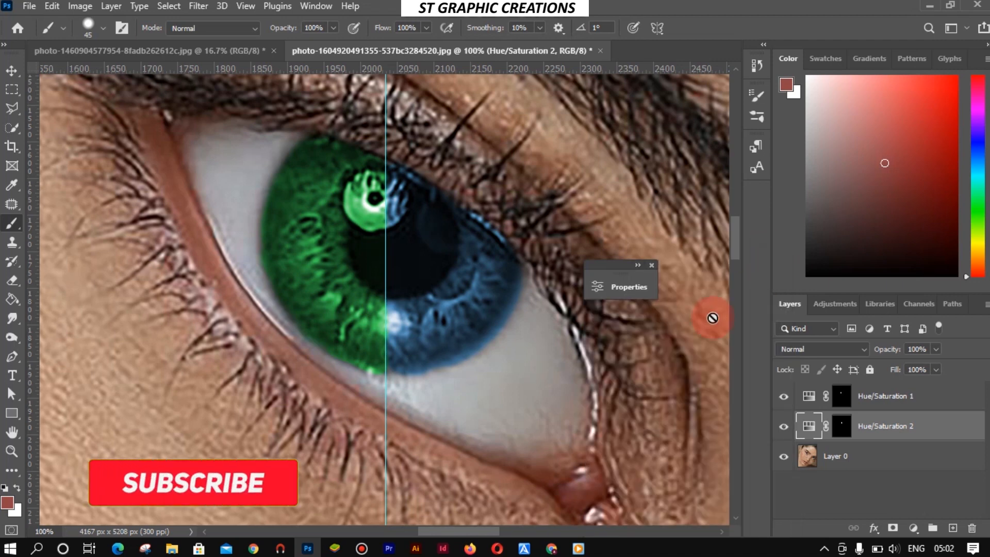
pyautogui.hotkey('ctrl', '-')
pyautogui.hotkey('ctrl', '-')
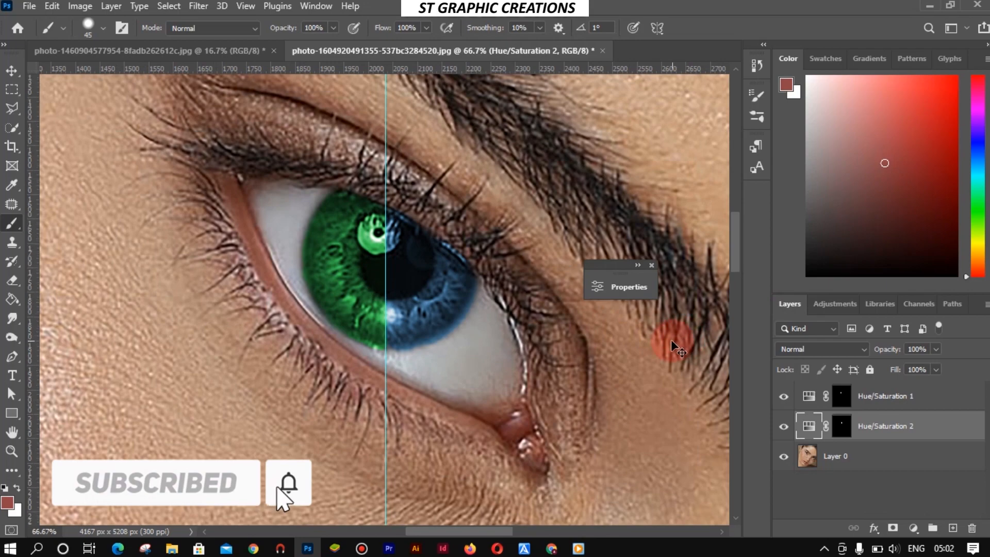
pyautogui.hotkey('ctrl', '-')
pyautogui.hotkey('ctrl', '+')
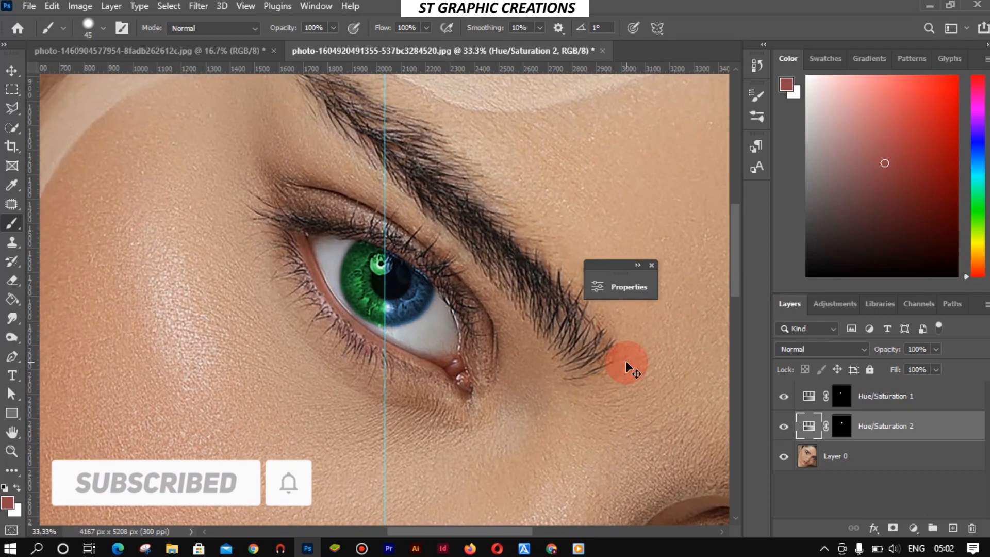
pyautogui.hotkey('ctrl', '+')
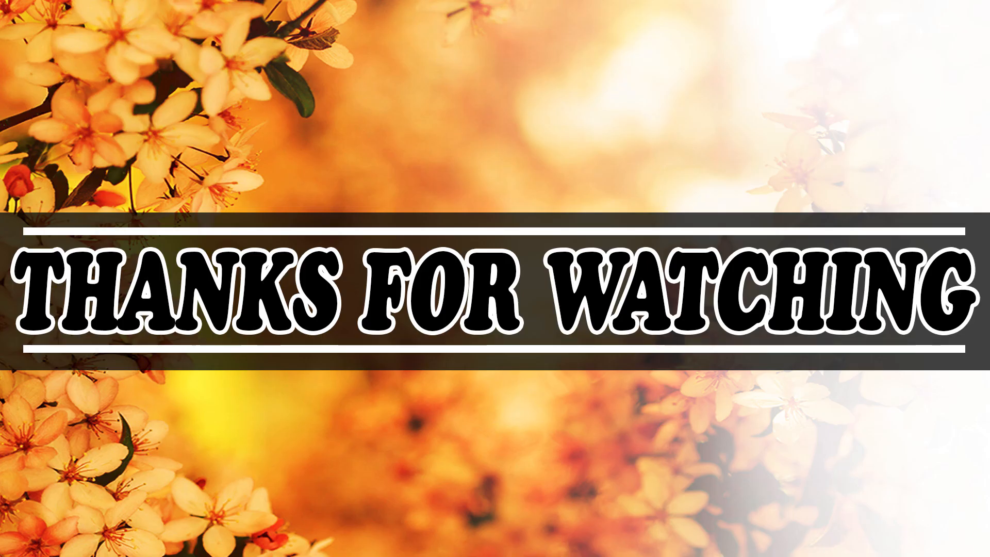